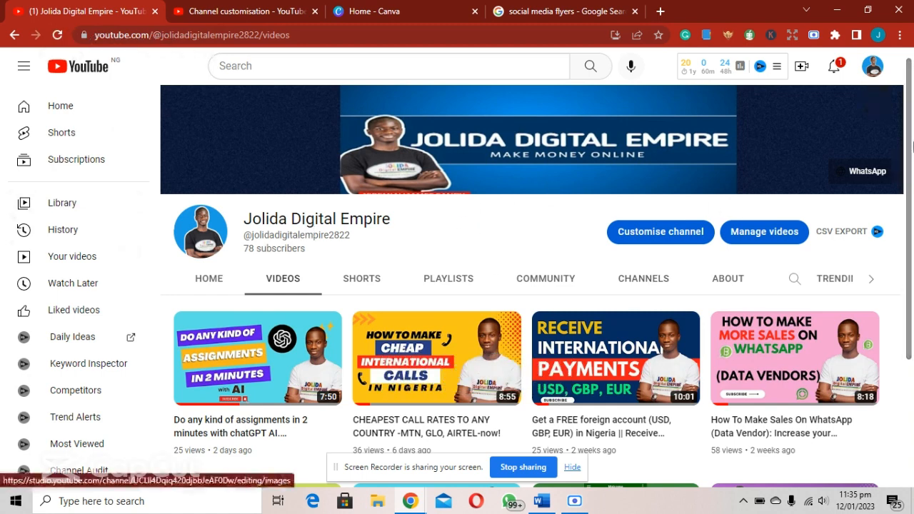
Switch to the Google Images results for social media flyers, examine the designs, and filter them by "square"
scroll(912, 146, down, 1)
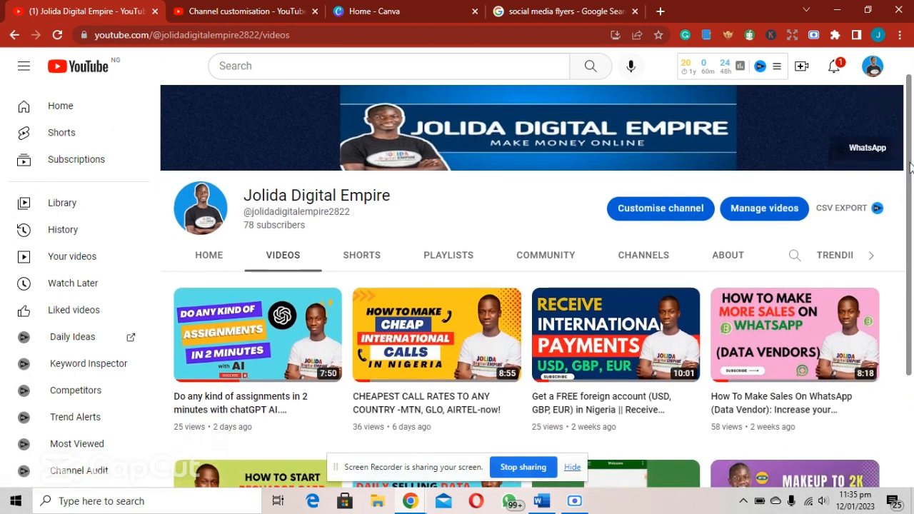
click(585, 10)
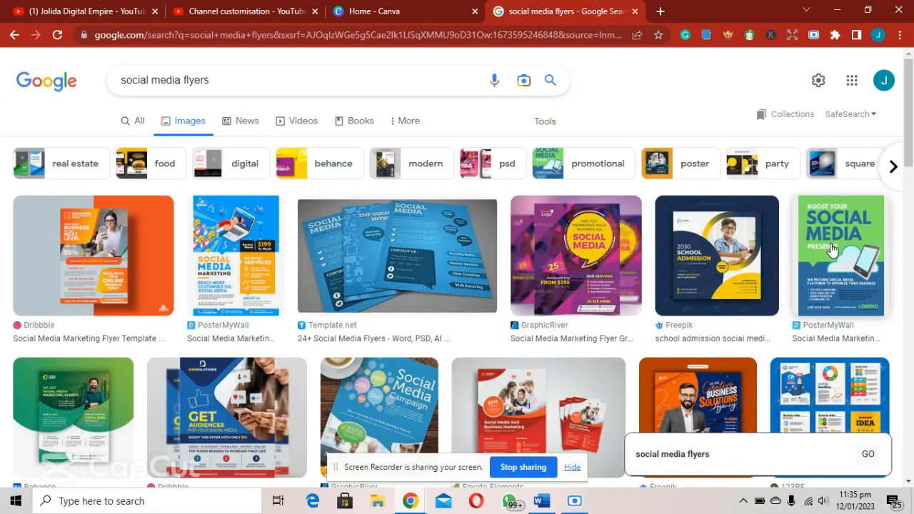
drag(910, 163, 912, 340)
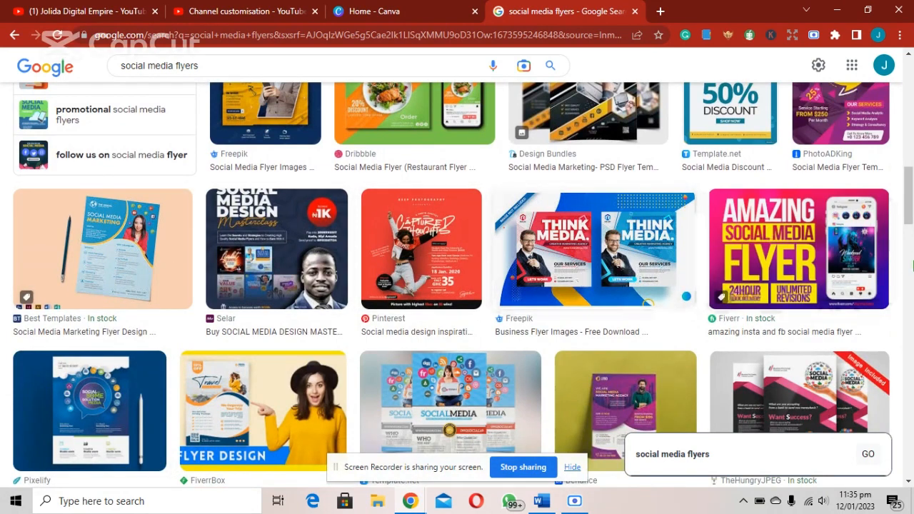
drag(910, 187, 911, 239)
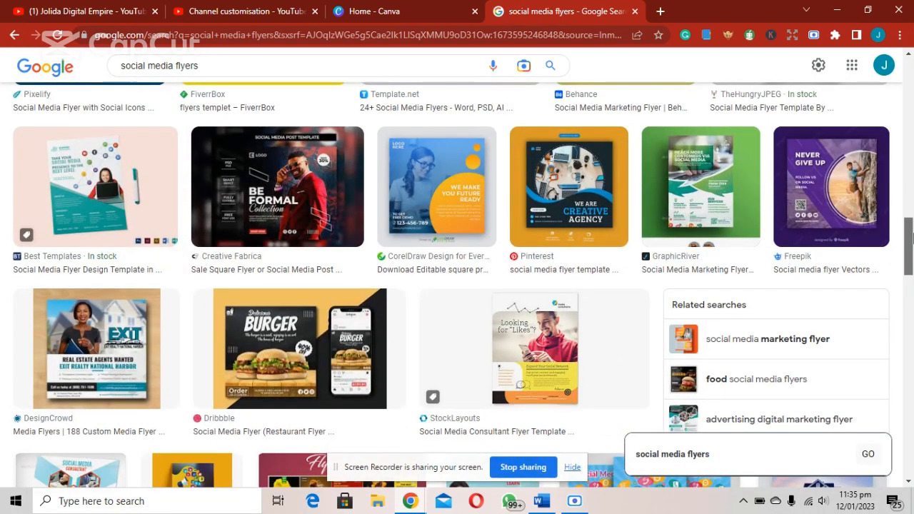
drag(911, 239, 913, 114)
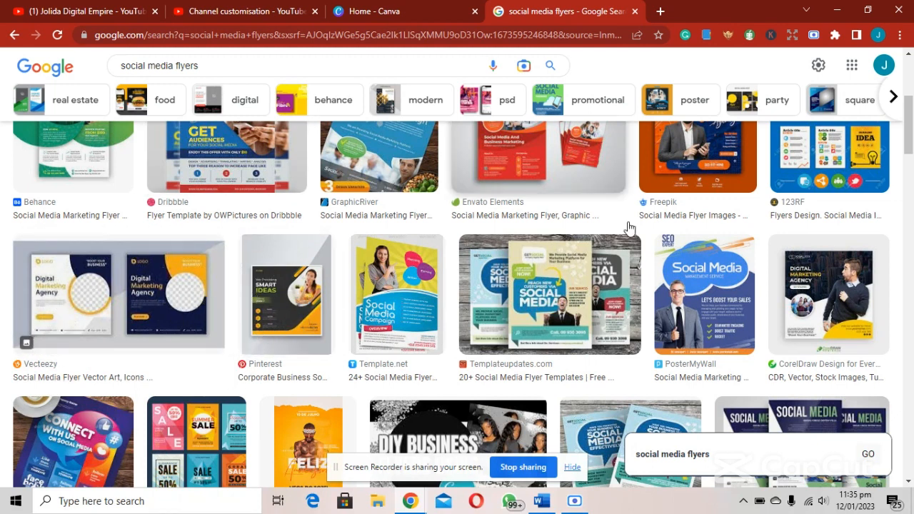
click(840, 104)
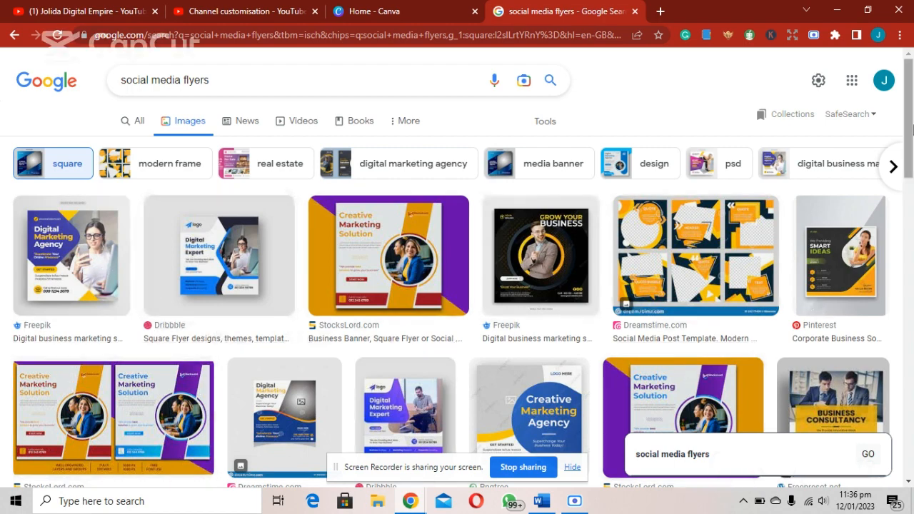
drag(911, 123, 912, 234)
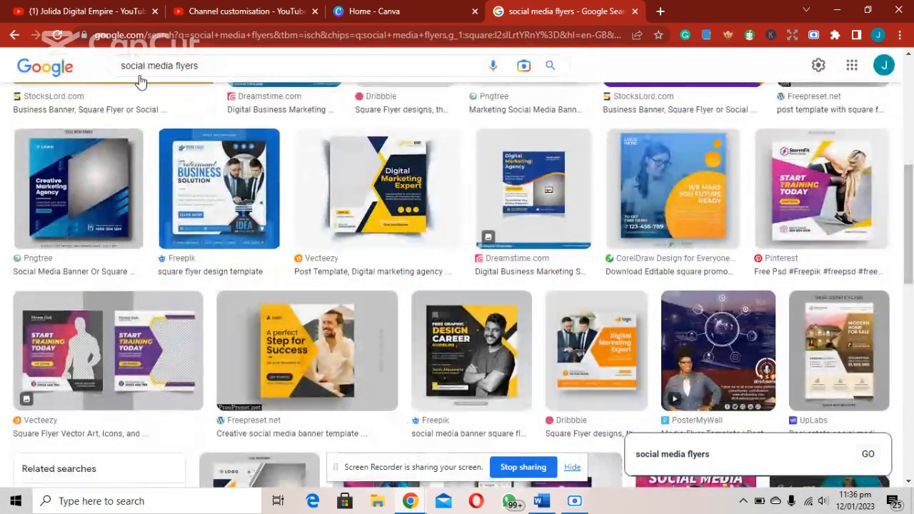
Switch to the YouTube channel page and look over its uploaded videos and their thumbnails
click(70, 8)
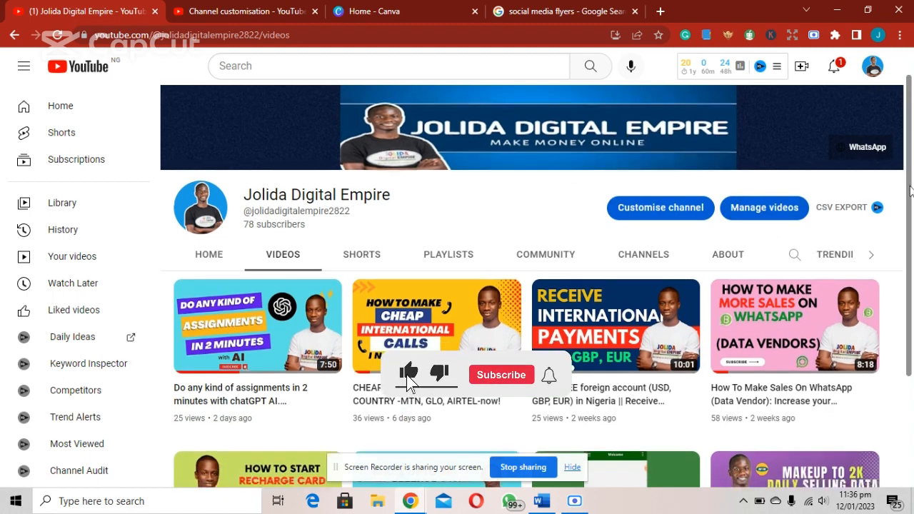
scroll(911, 153, down, 3)
scroll(913, 150, up, 2)
scroll(913, 150, up, 1)
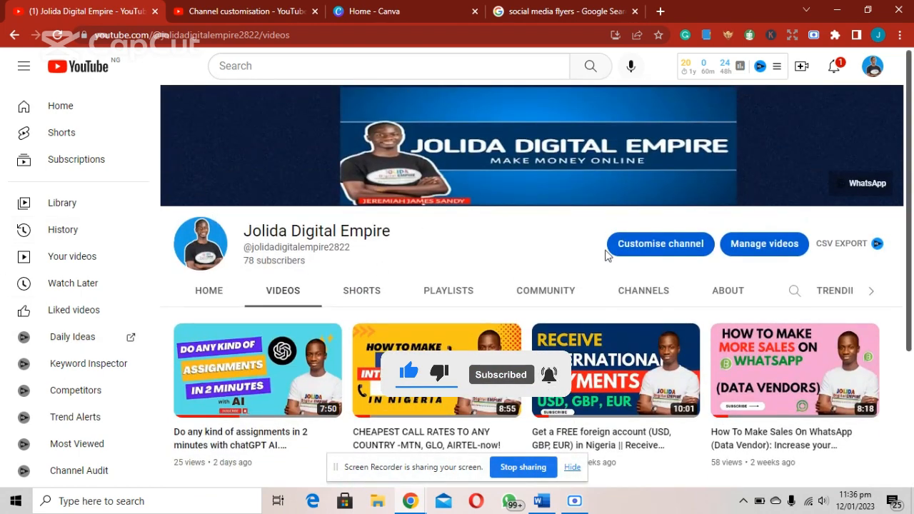
click(378, 8)
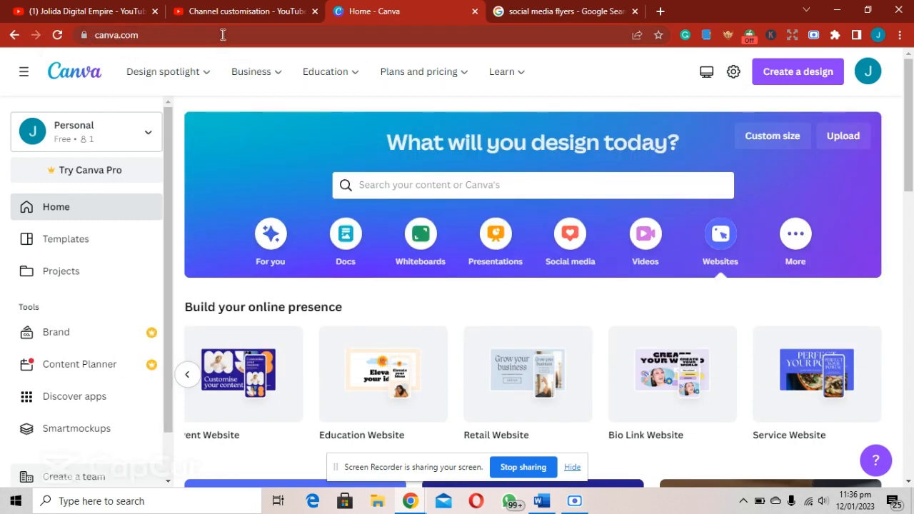
click(222, 34)
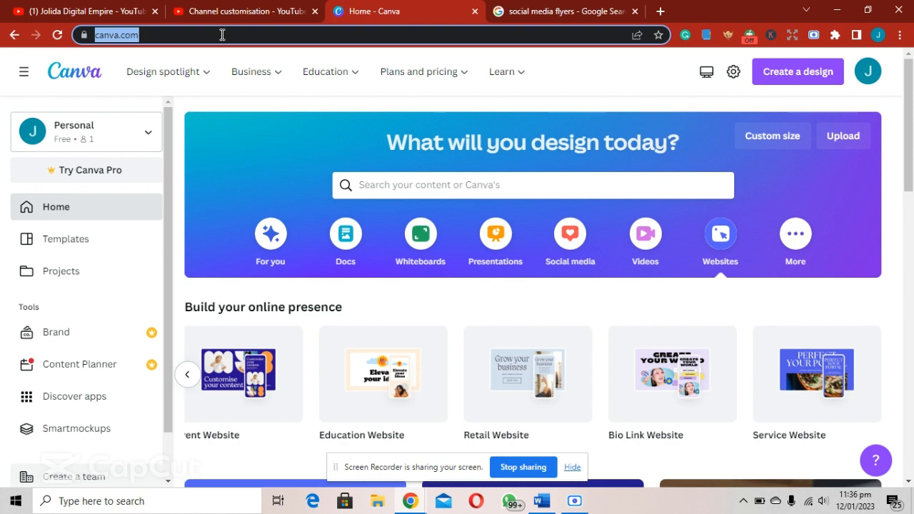
text(www)
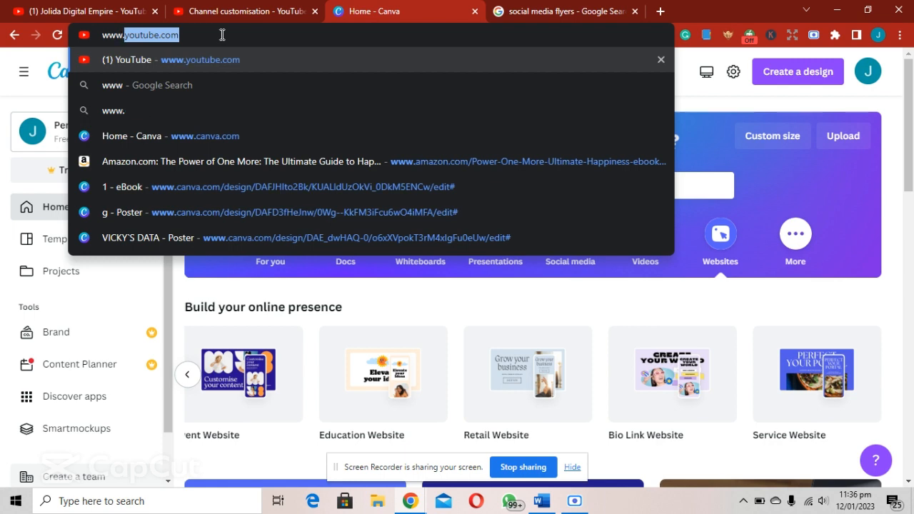
text(.co)
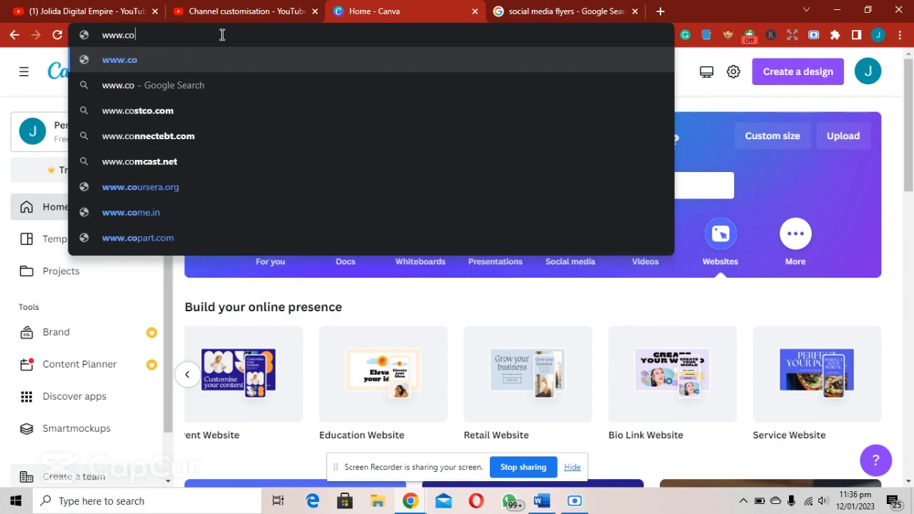
key(BackSpace)
text(anva)
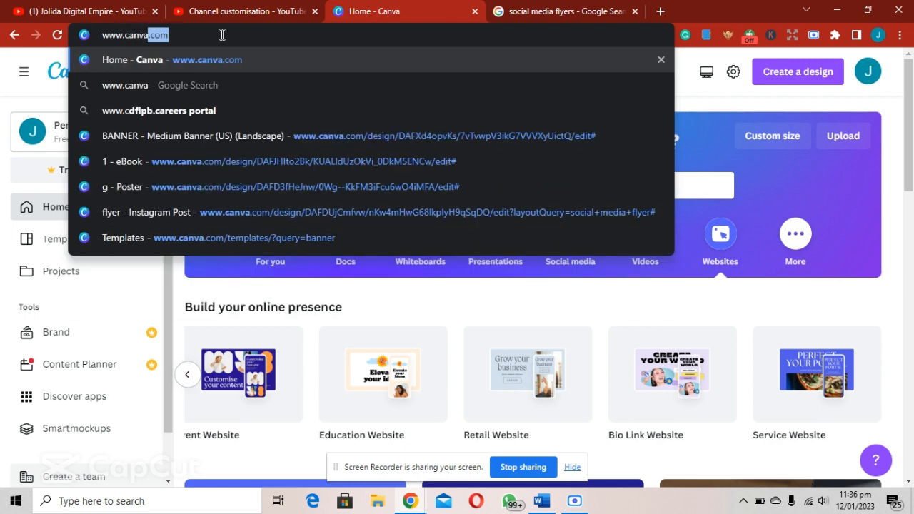
text(.)
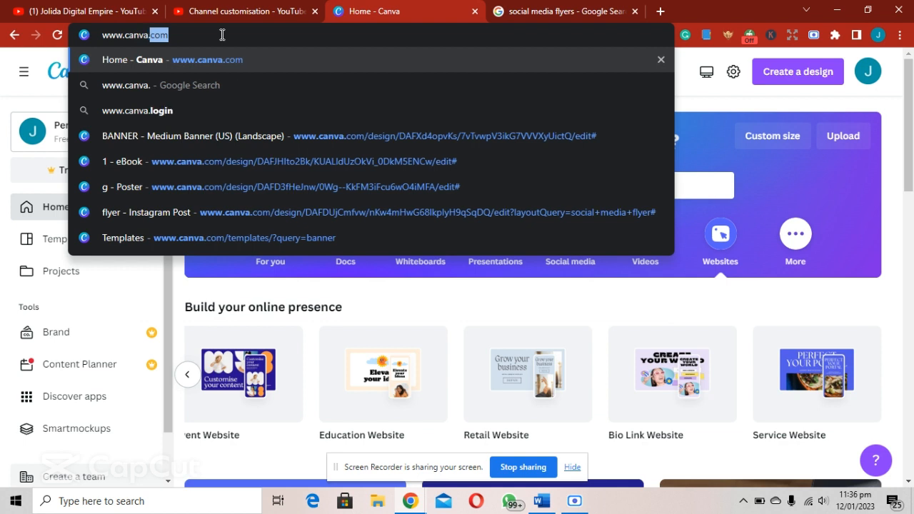
text(com)
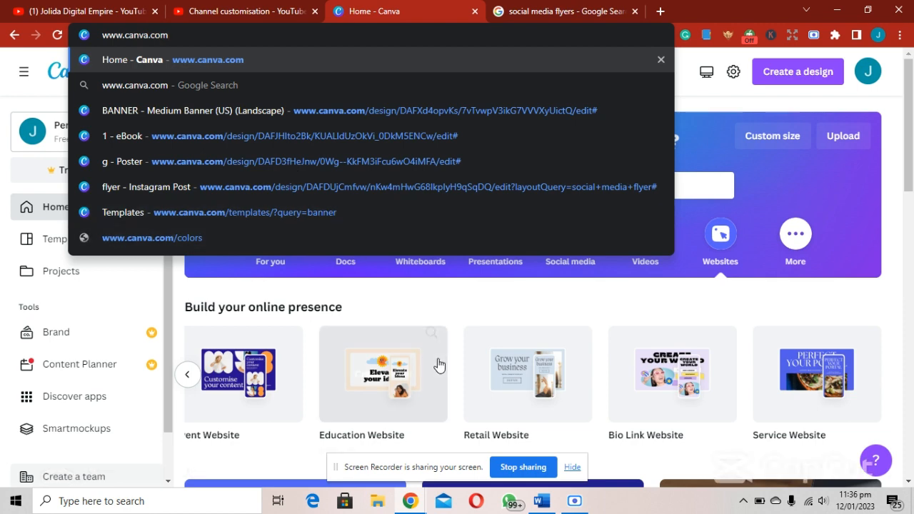
key(Return)
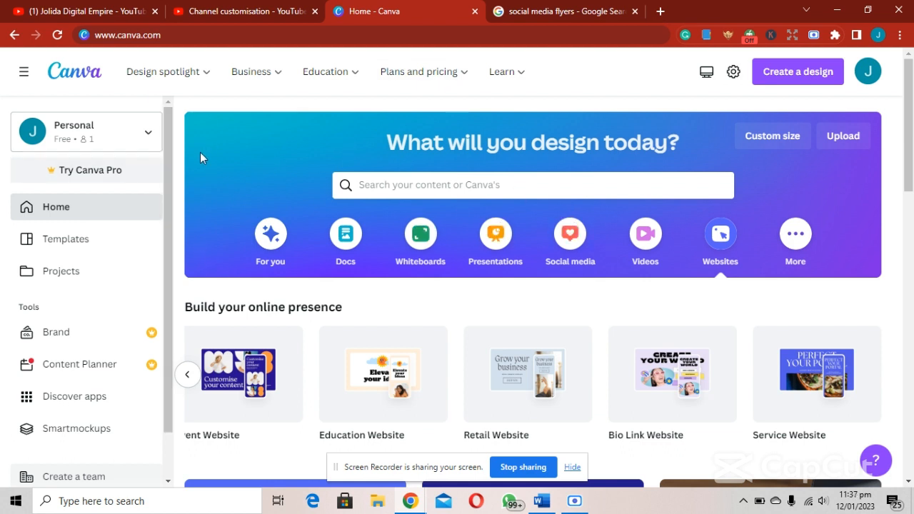
click(152, 134)
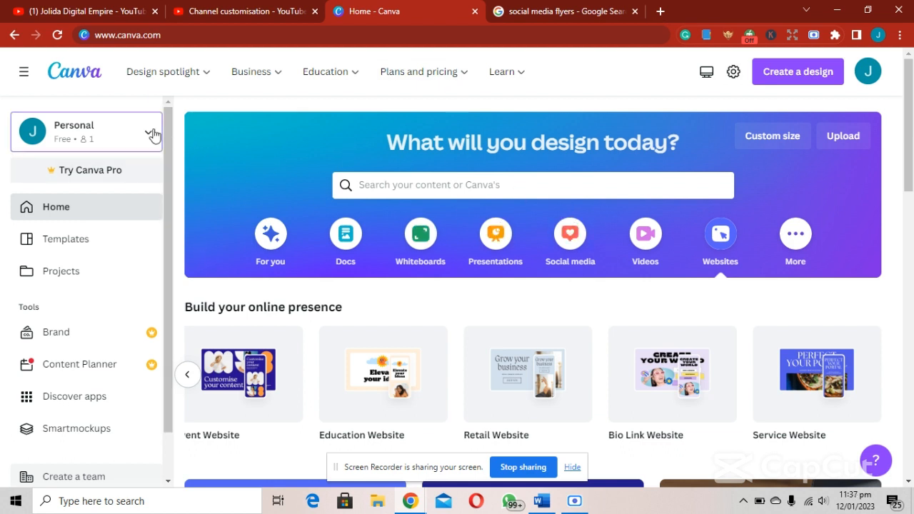
click(152, 135)
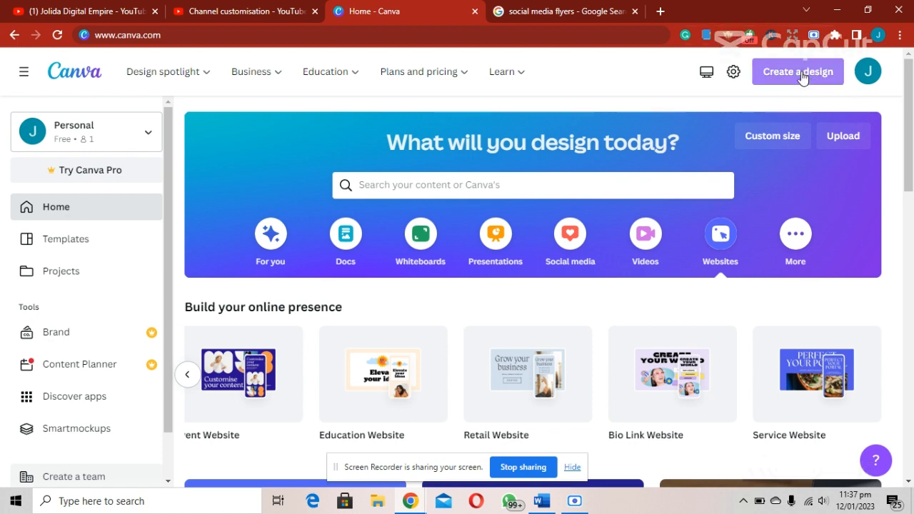
scroll(910, 214, down, 2)
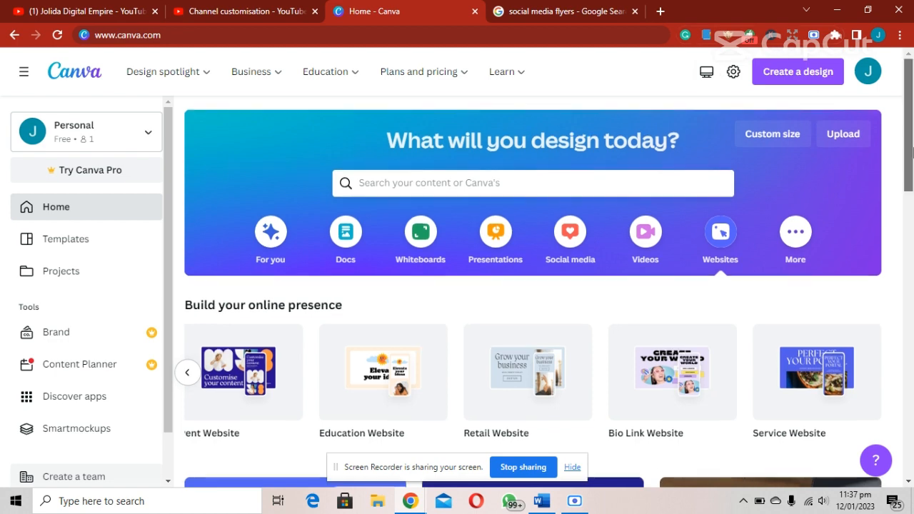
drag(913, 226, 913, 132)
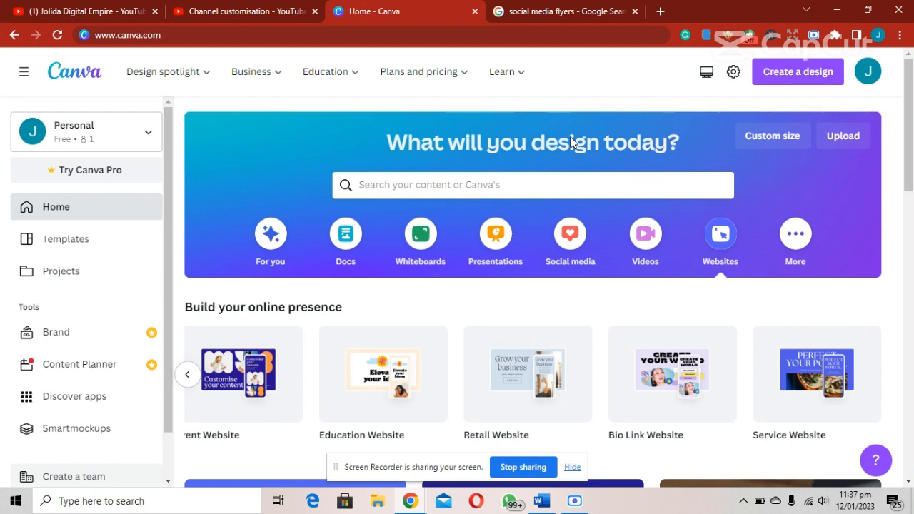
Search Canva's templates for "social media flyer"
click(504, 181)
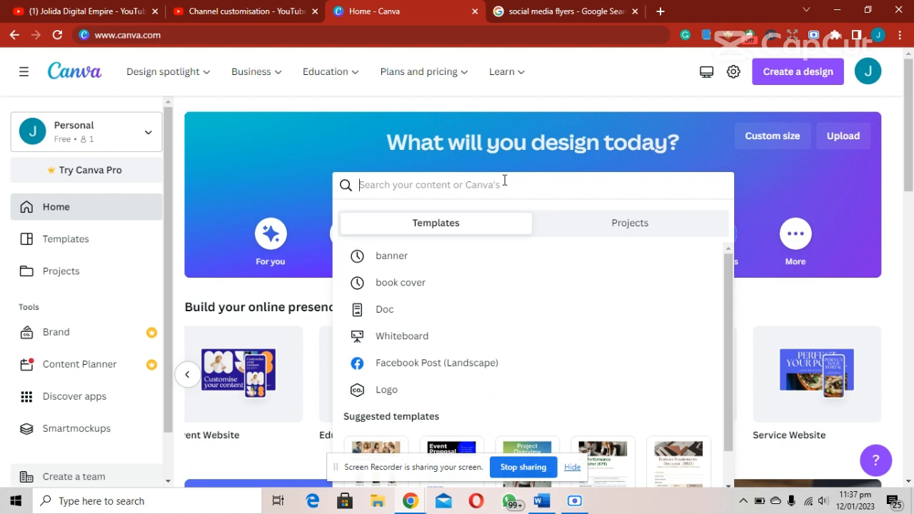
text(s)
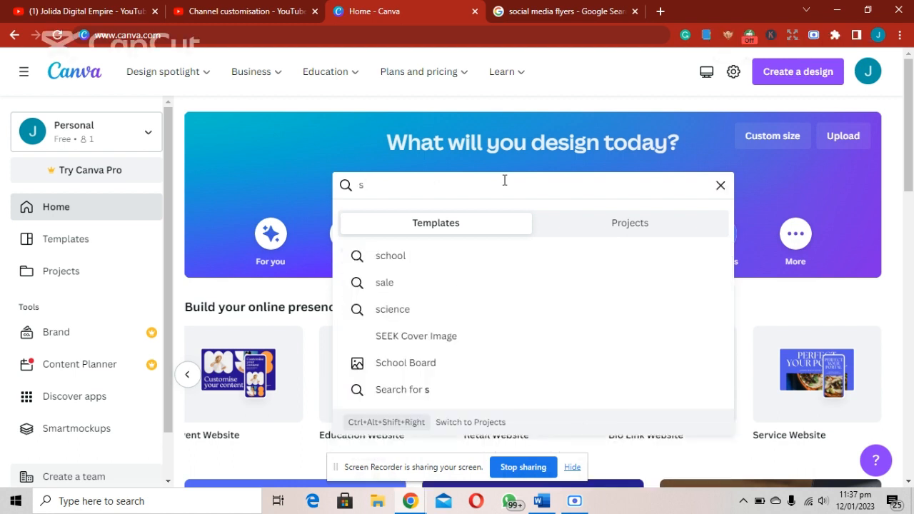
text(ocial m)
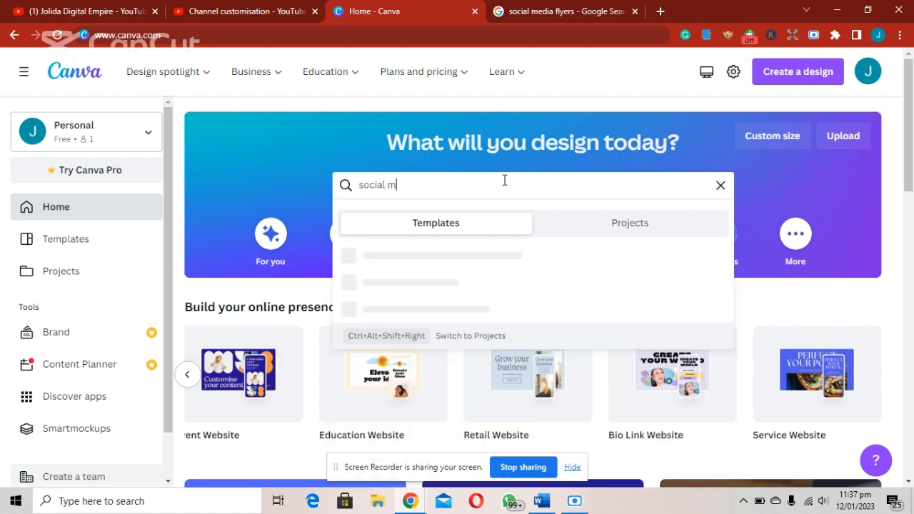
text(edia)
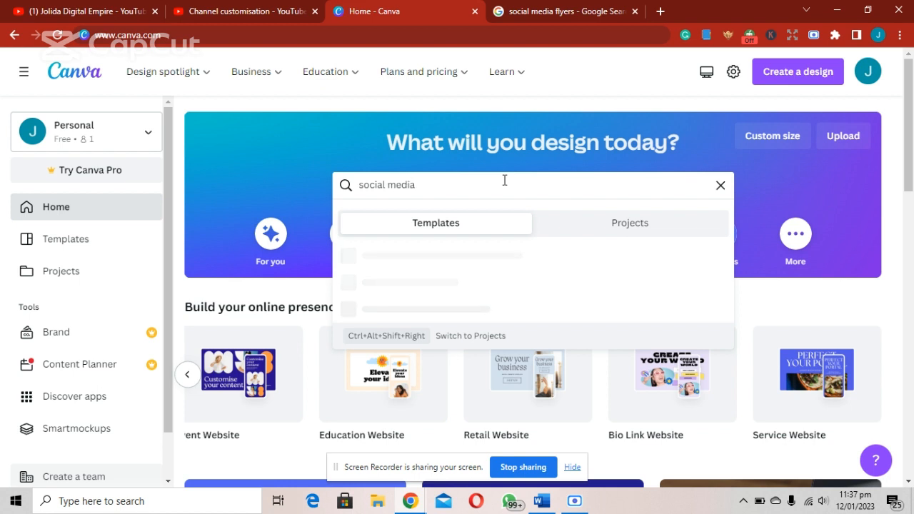
text( flyer)
key(Return)
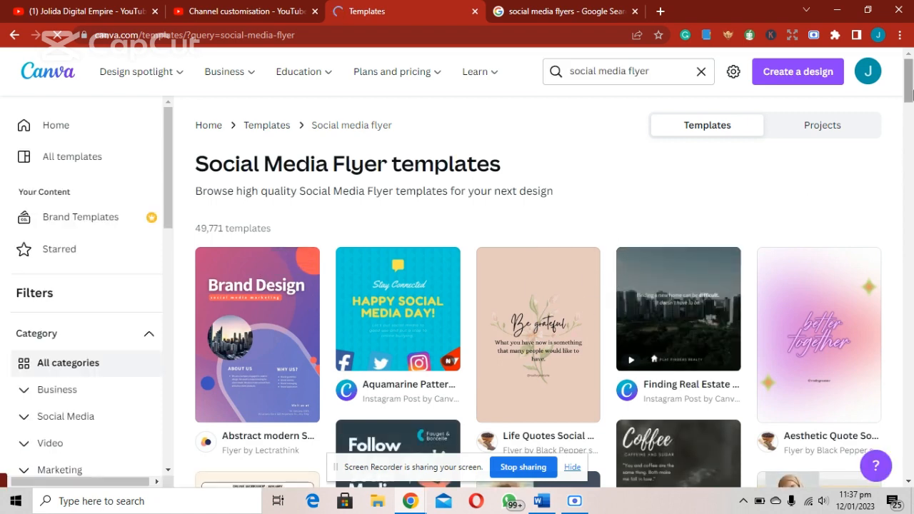
Find the square "sale bannner social media post" template with the SUPER SALE design and open it for customization
scroll(911, 107, down, 2)
drag(911, 106, 912, 278)
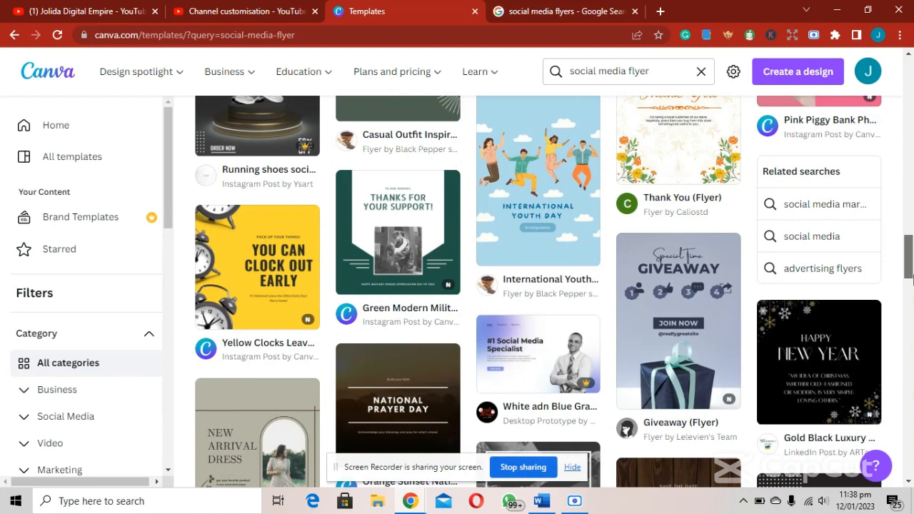
scroll(882, 263, down, 4)
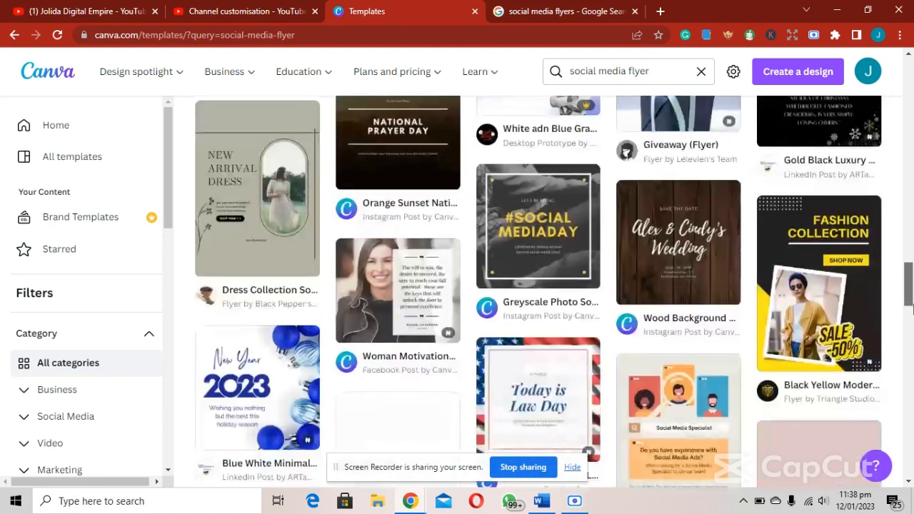
drag(907, 280, 907, 271)
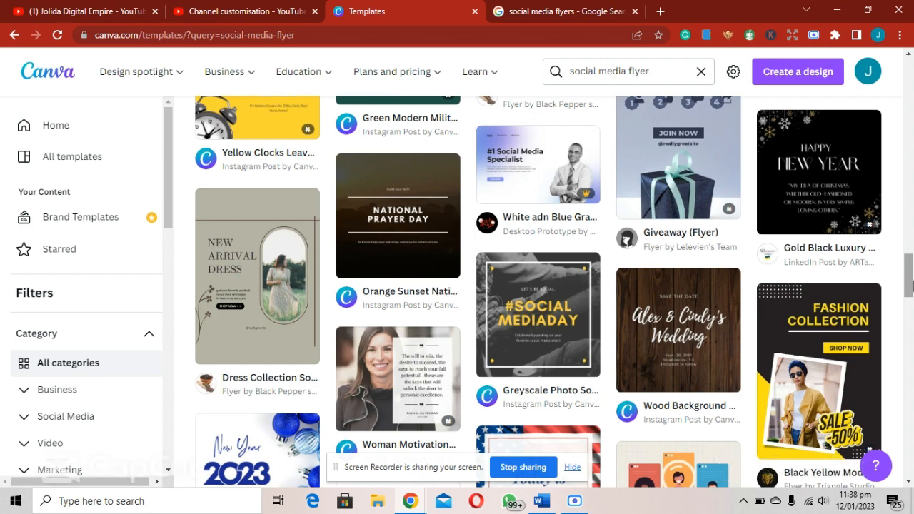
drag(908, 284, 909, 272)
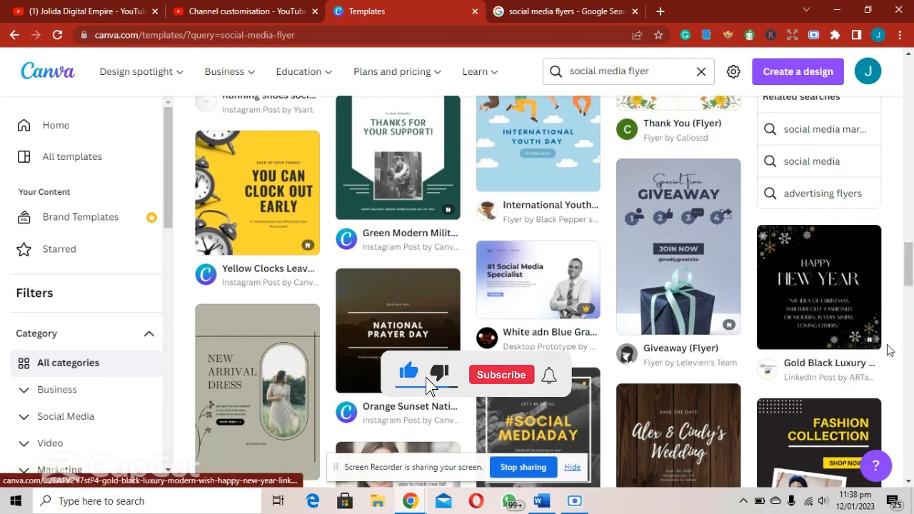
drag(913, 280, 913, 263)
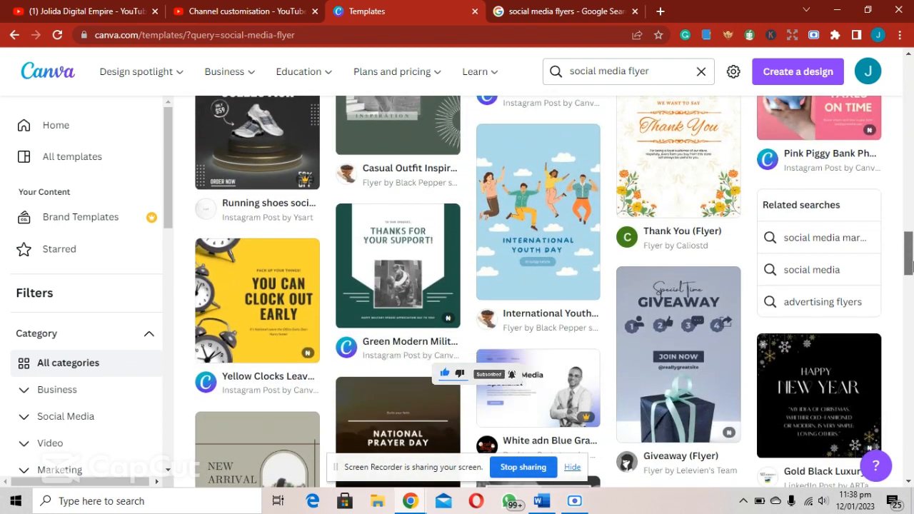
drag(908, 266, 908, 386)
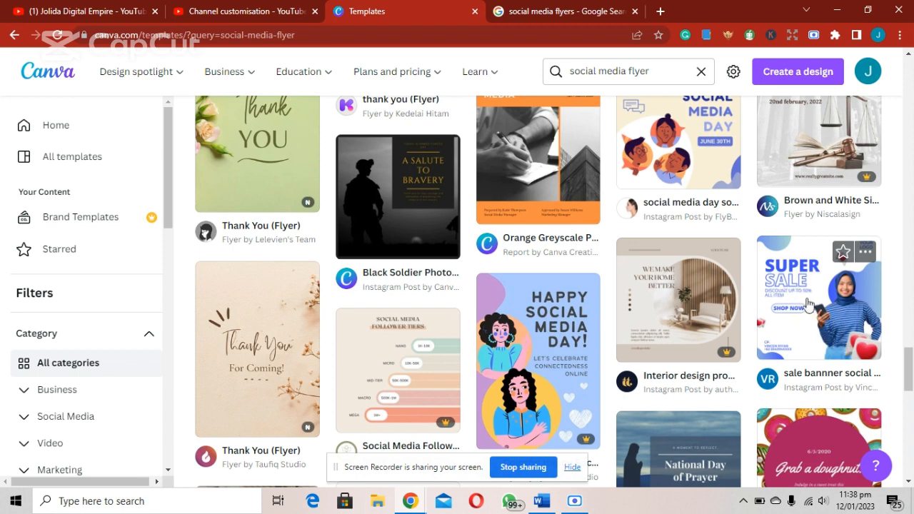
click(817, 347)
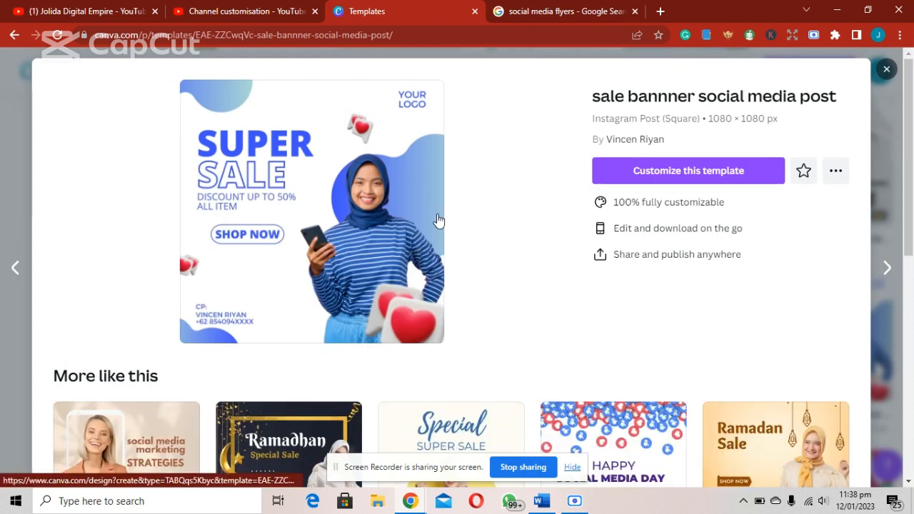
click(714, 177)
click(714, 169)
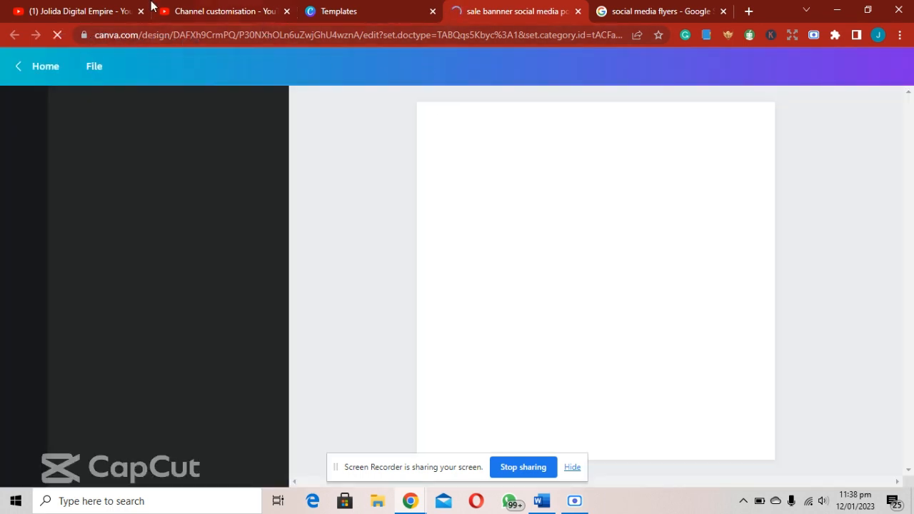
Switch to the YouTube channel's videos page
click(61, 7)
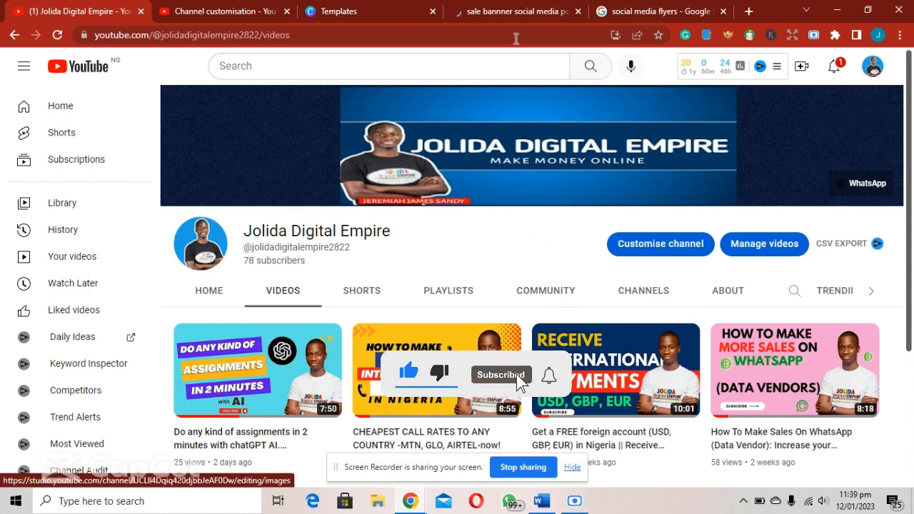
Switch back to the sale banner design in Canva and adjust the position of the woman's photo on the flyer
click(530, 9)
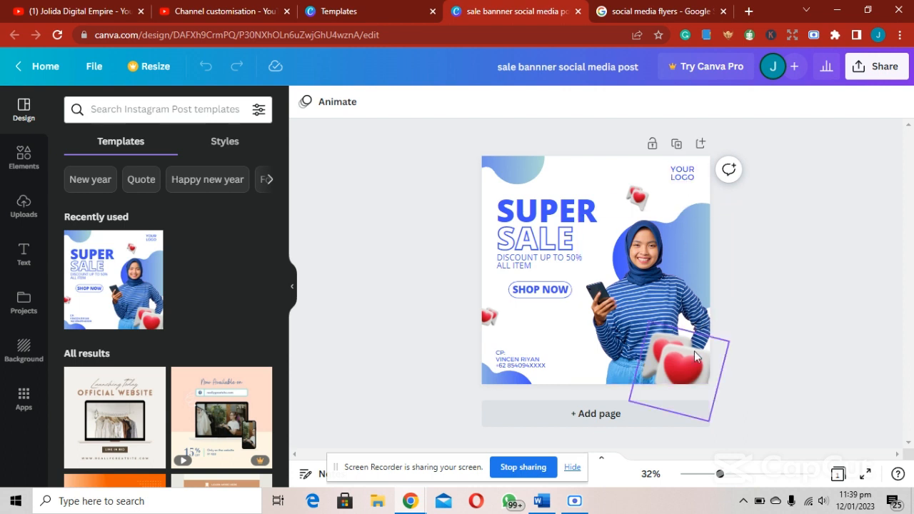
click(639, 291)
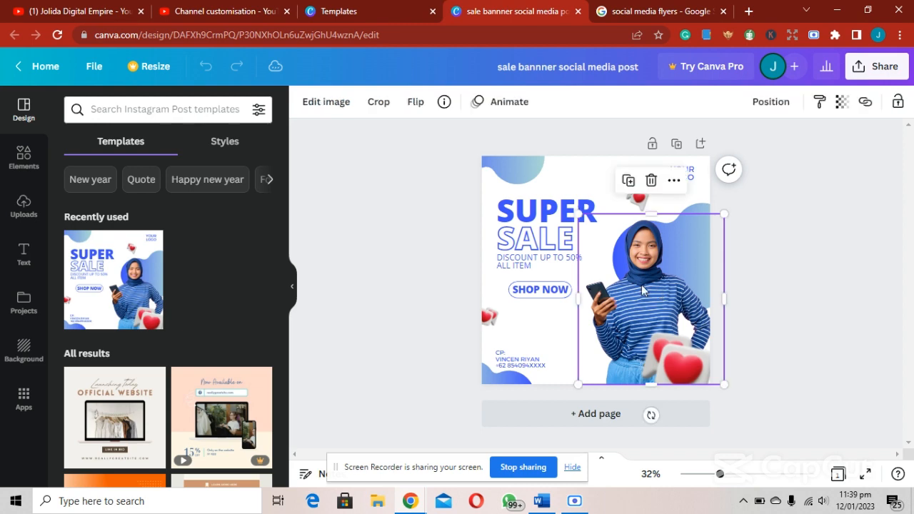
click(819, 250)
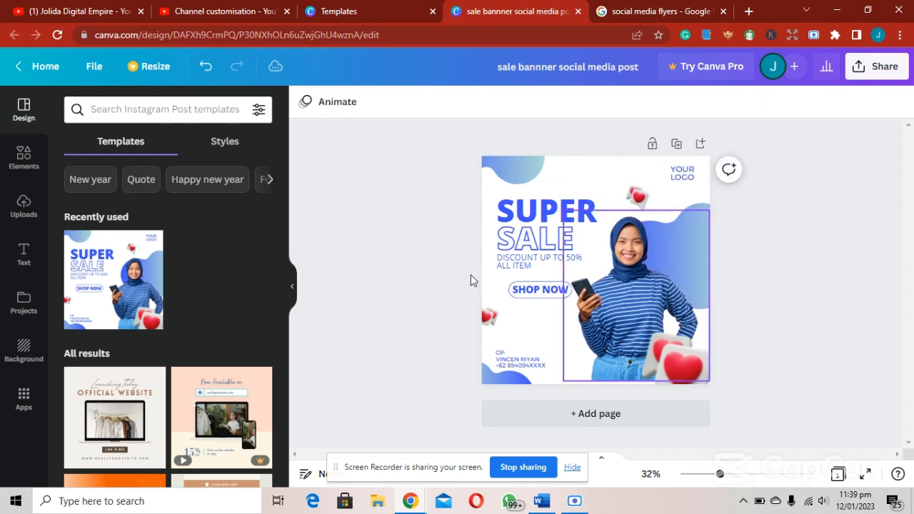
drag(623, 300, 639, 297)
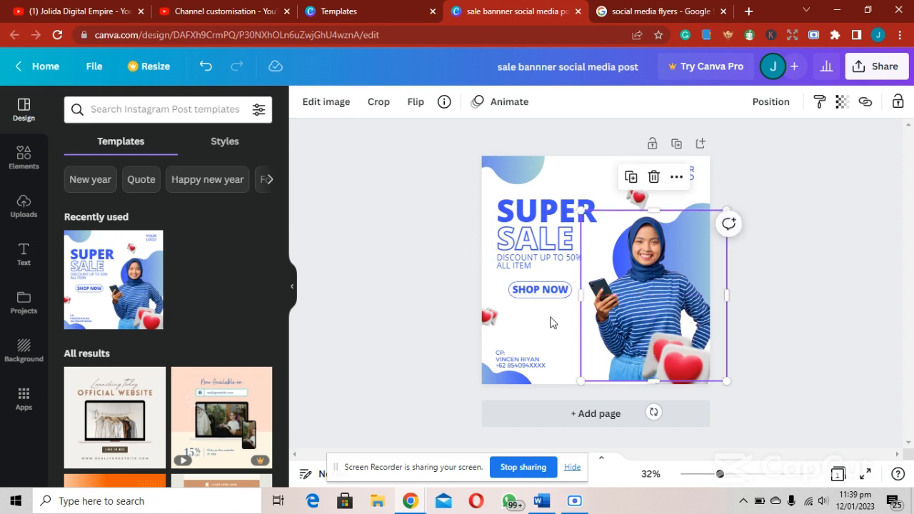
click(425, 241)
drag(477, 149, 500, 169)
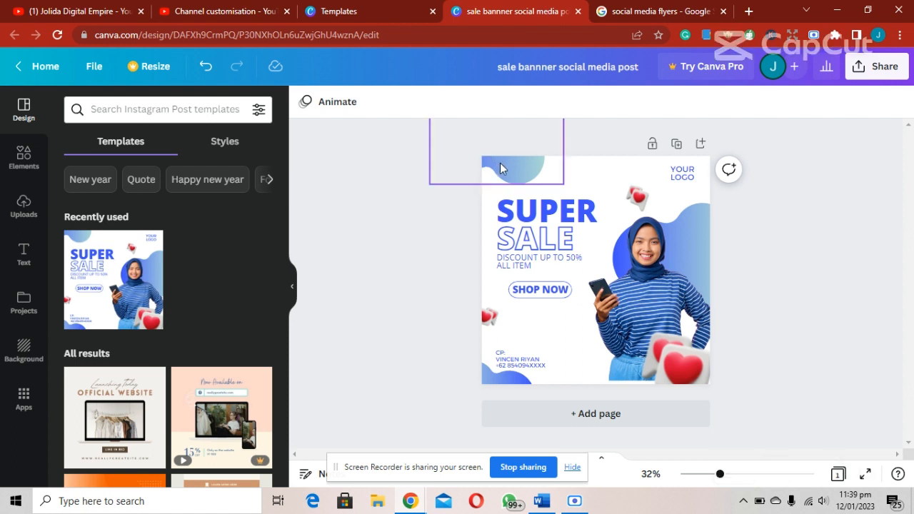
click(501, 164)
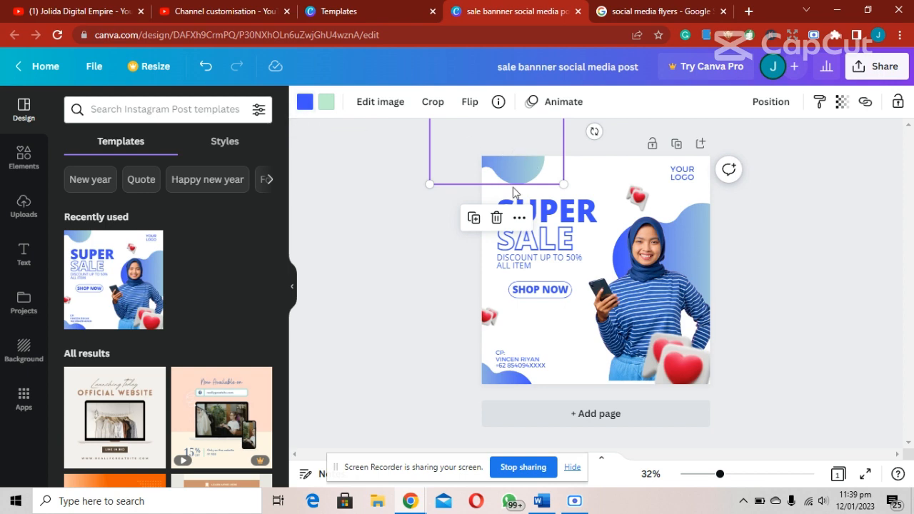
click(393, 258)
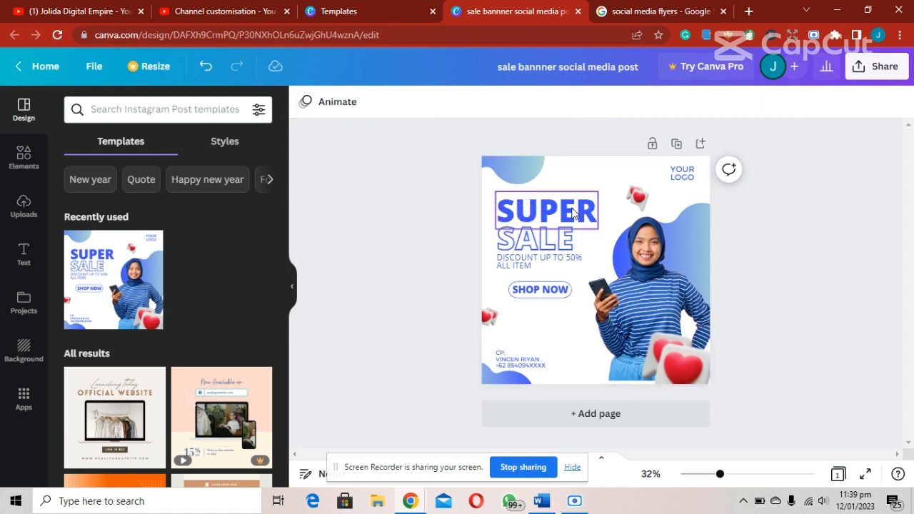
Replace the SUPER heading with HAPPY and widen its text box to about 631 so the word fits on one line
click(572, 213)
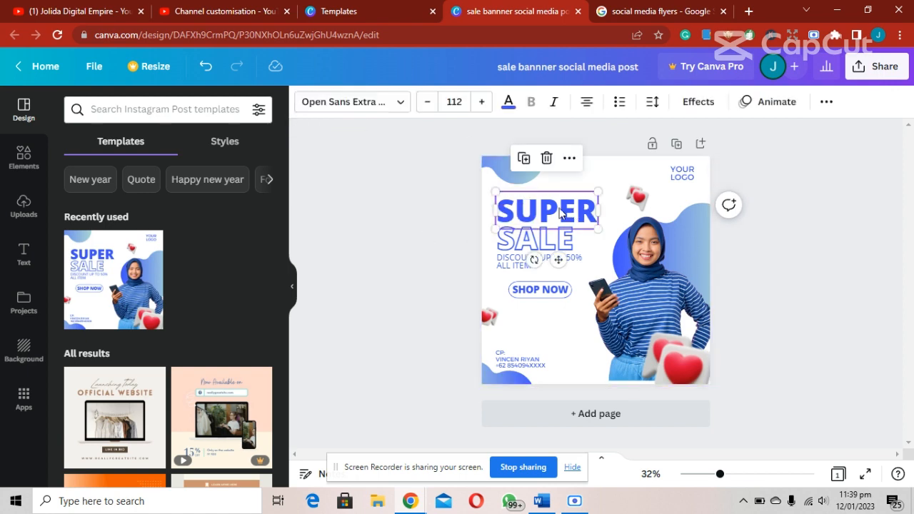
double_click(576, 212)
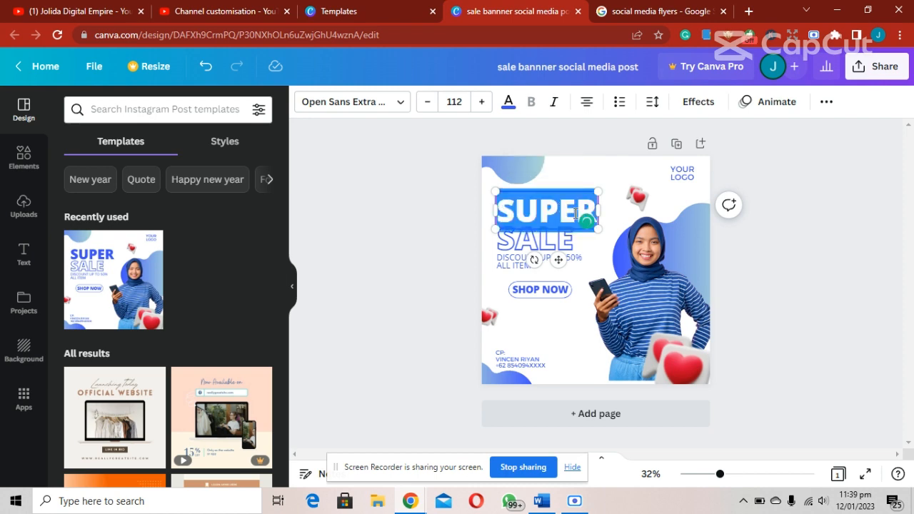
text(HAPPY)
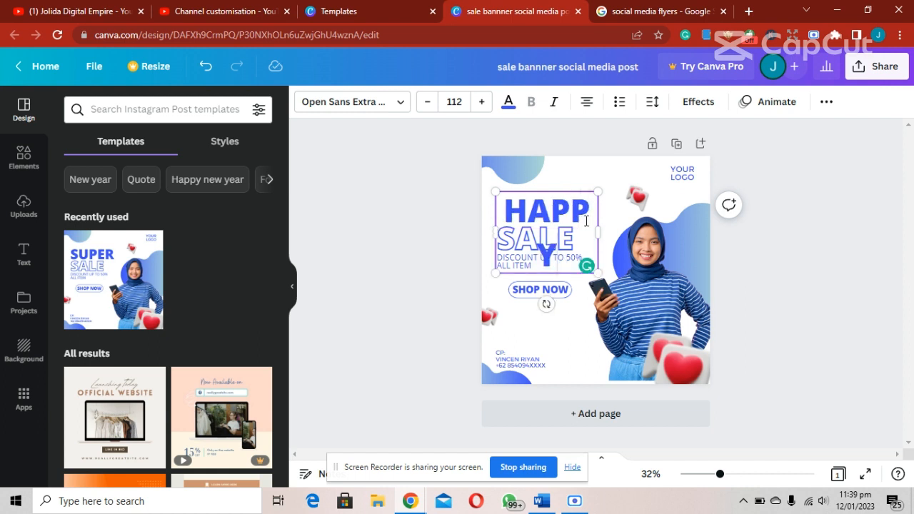
drag(628, 236, 643, 237)
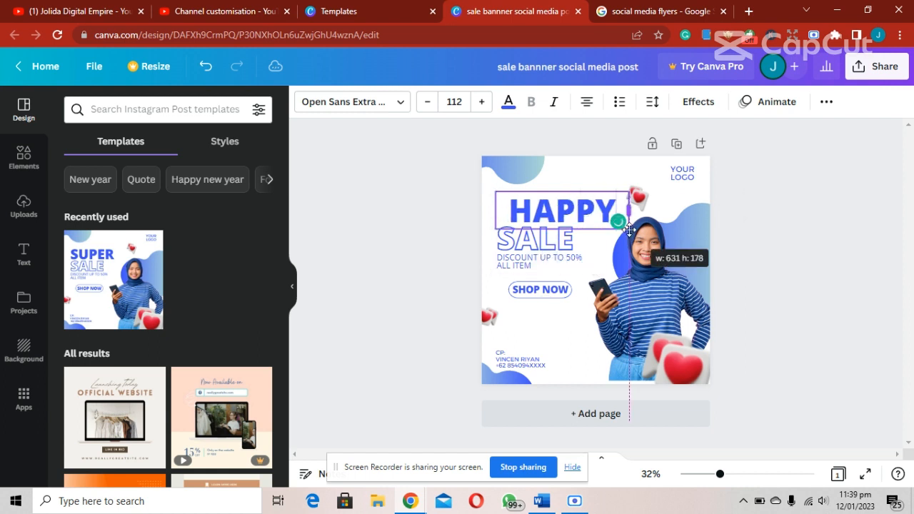
Replace the outlined SALE heading with BIRTHDAY and widen its text box so the word fits on one line
click(537, 245)
double_click(539, 240)
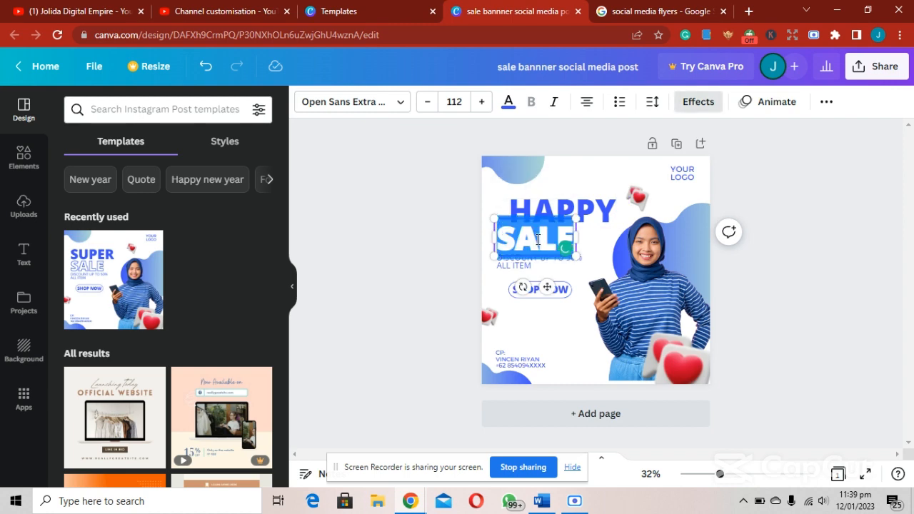
text(BIRT)
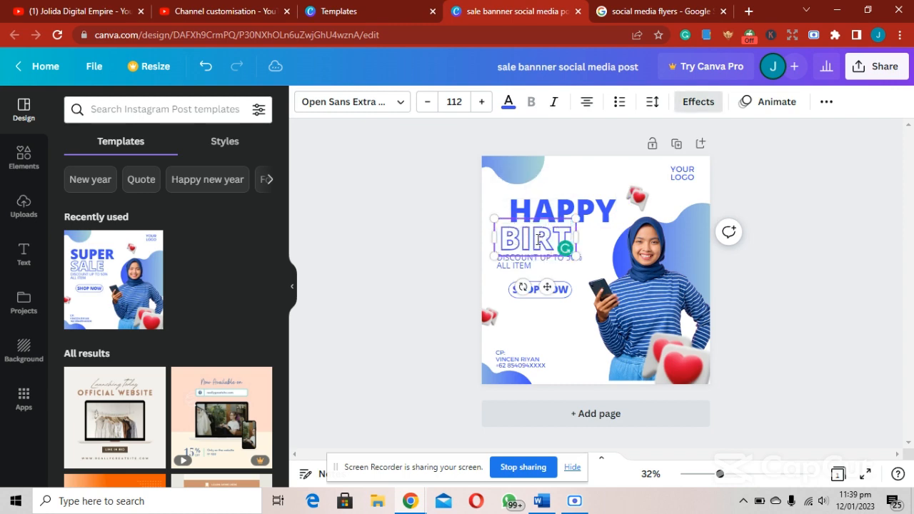
text(HDAY)
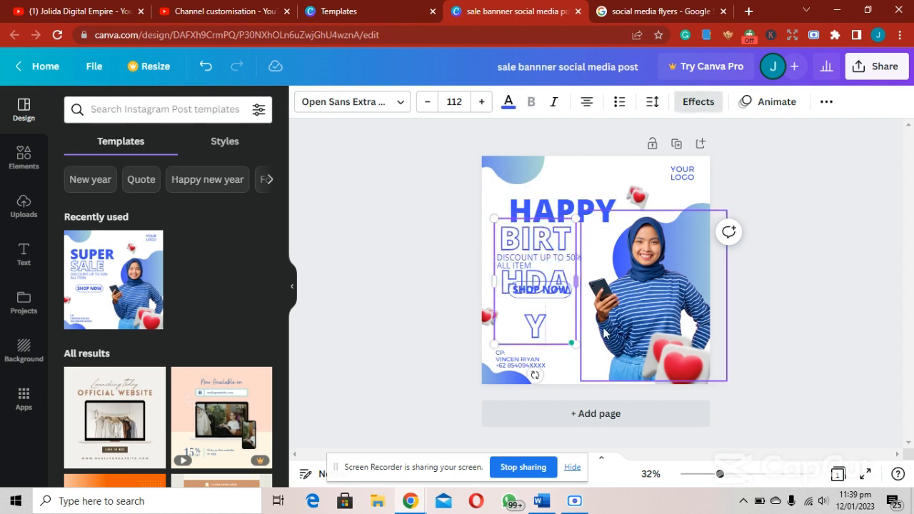
drag(576, 281, 665, 261)
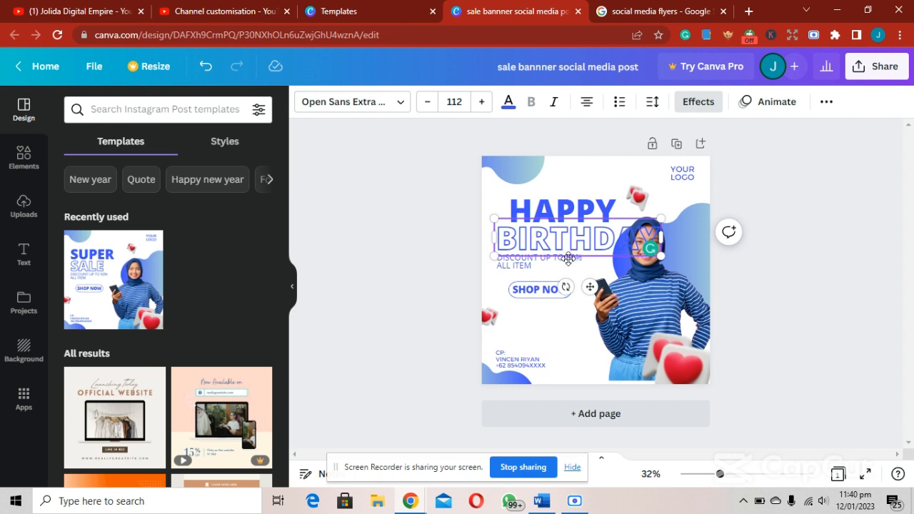
Shift the BIRTHDAY and HAPPY headings slightly to the left
drag(568, 259, 570, 258)
drag(572, 205, 565, 198)
Reduce the font size of the BIRTHDAY heading to 95.8
click(589, 241)
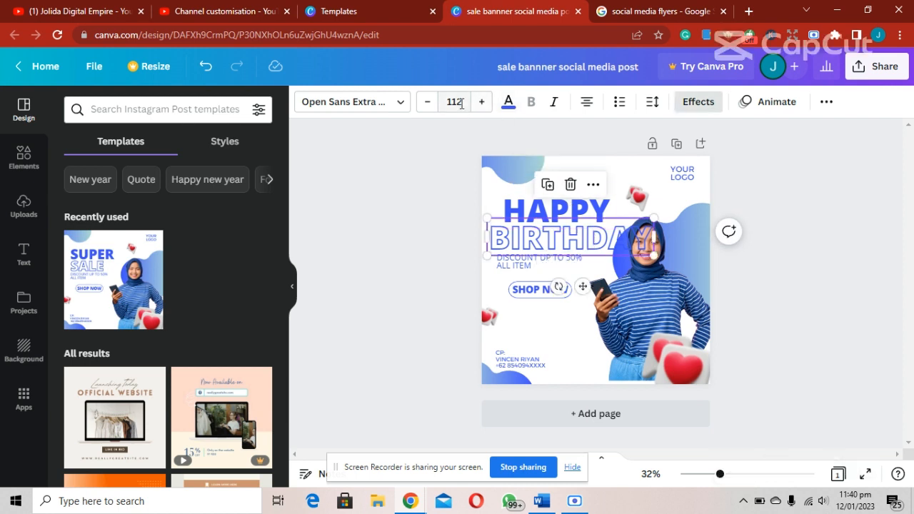
click(428, 107)
click(428, 107)
click(428, 107)
click(428, 107)
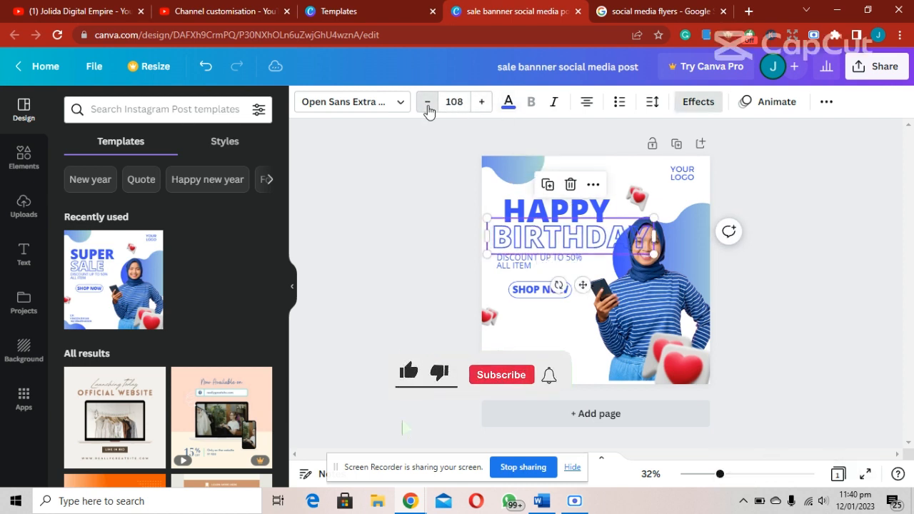
click(427, 107)
click(428, 107)
click(428, 108)
click(428, 107)
click(428, 107)
click(428, 107)
click(428, 107)
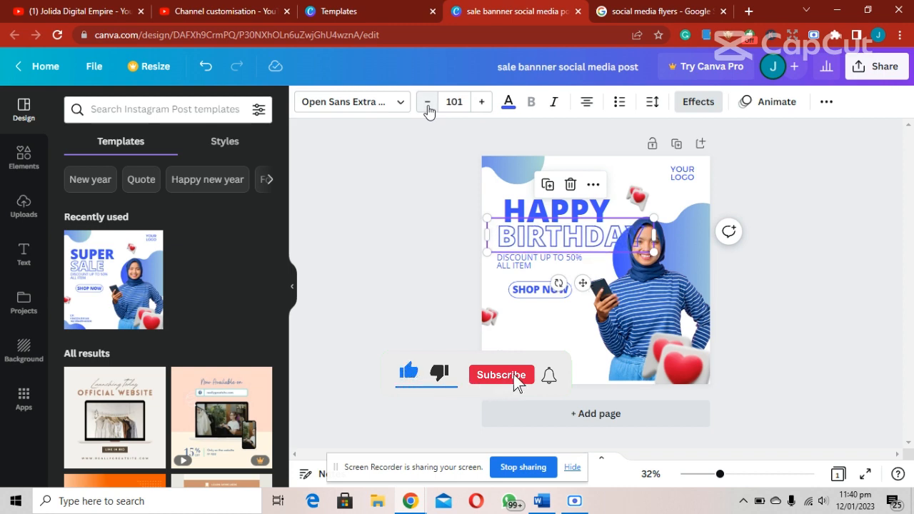
click(428, 107)
click(427, 107)
click(428, 107)
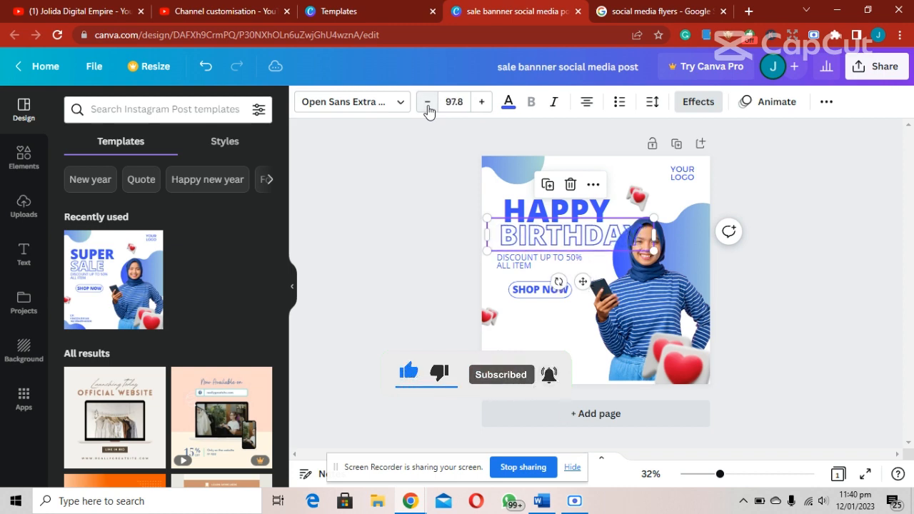
click(428, 107)
click(428, 107)
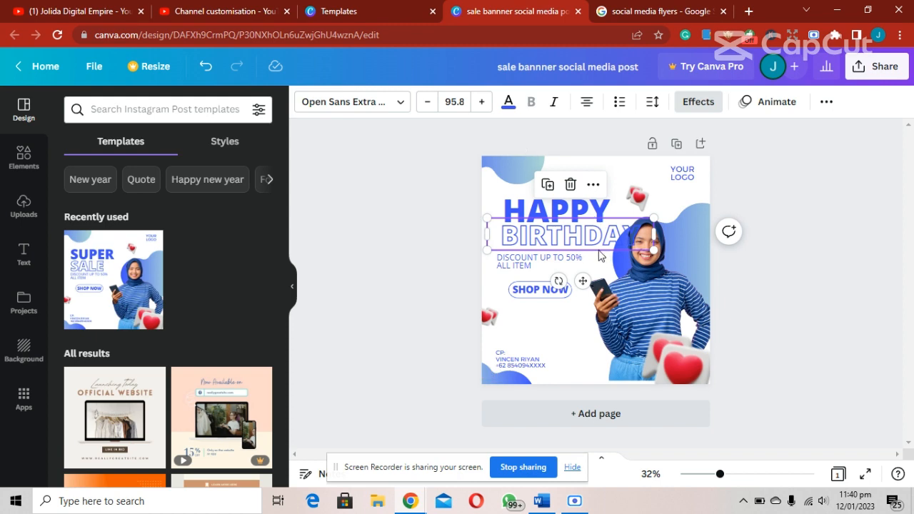
Move BIRTHDAY left off the woman's face with its font size at 90.8, and nudge HAPPY above it
drag(594, 254, 578, 248)
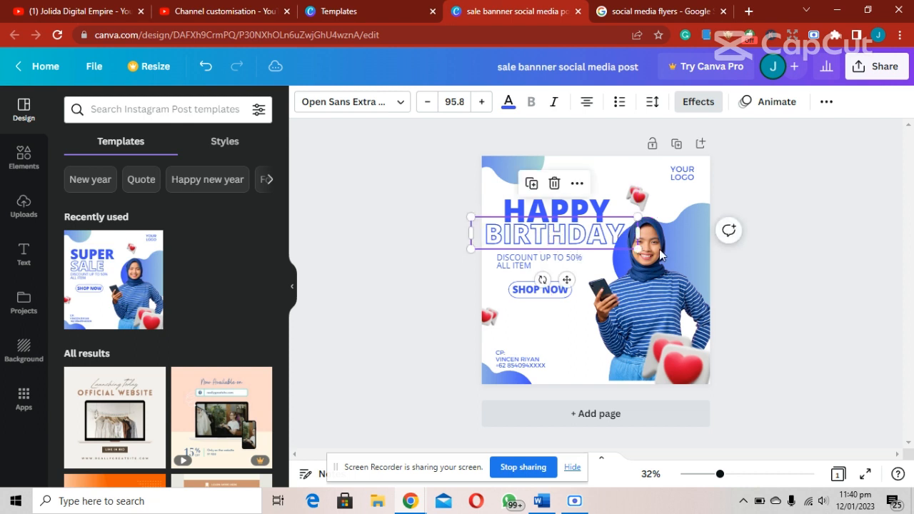
click(428, 106)
click(428, 106)
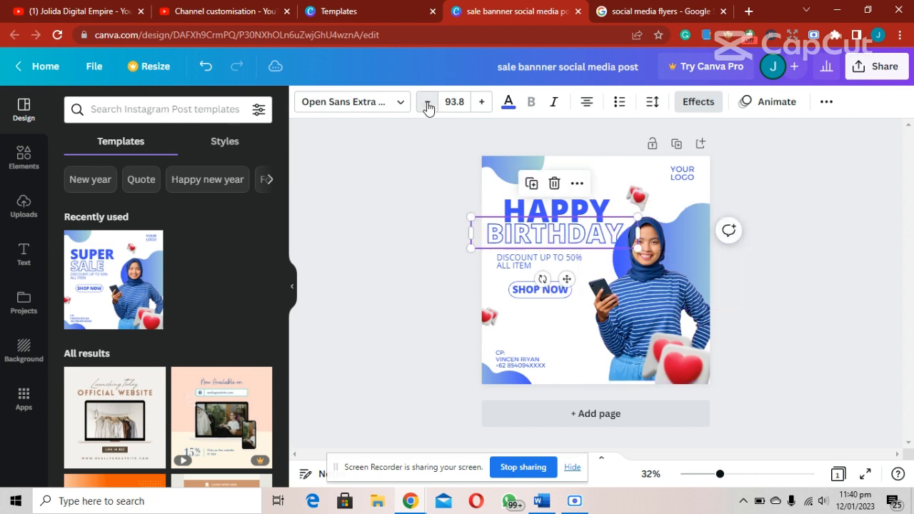
click(428, 105)
click(428, 106)
click(428, 106)
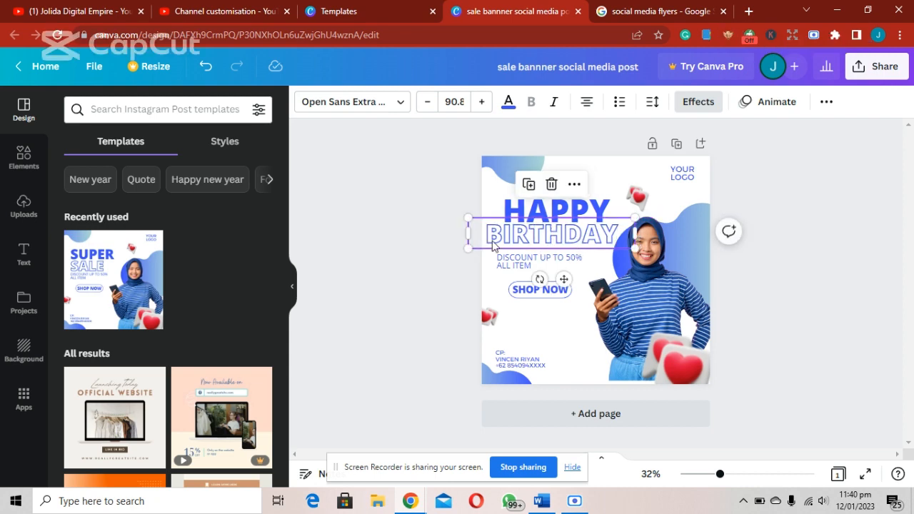
click(413, 260)
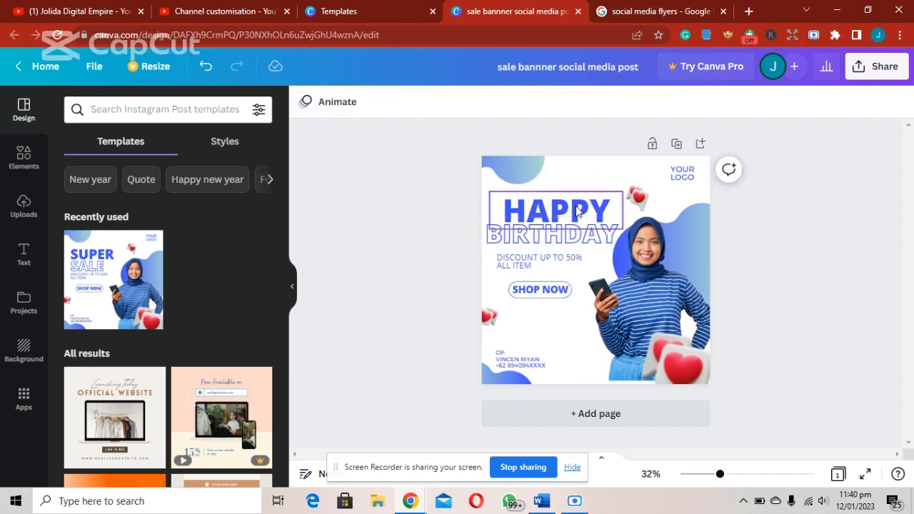
drag(577, 211, 574, 206)
Replace the discount text below BIRTHDAY with the celebrant's first name
click(517, 266)
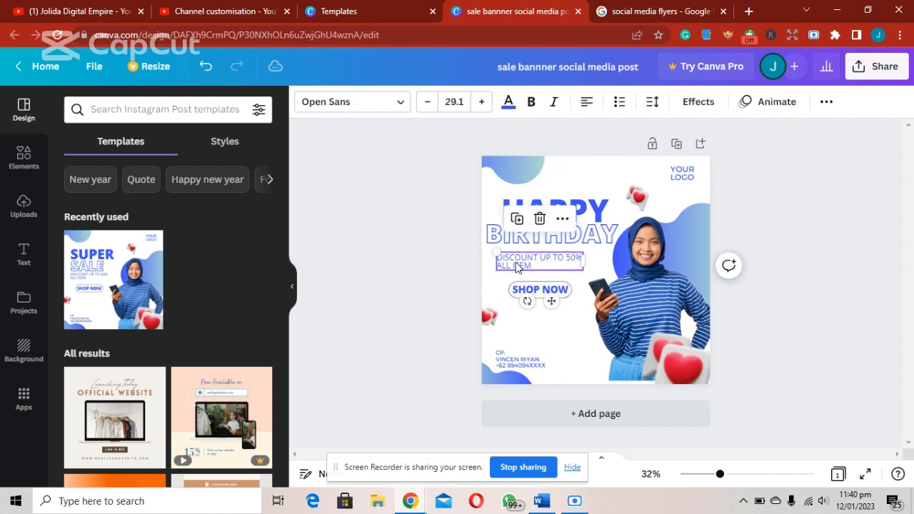
double_click(520, 267)
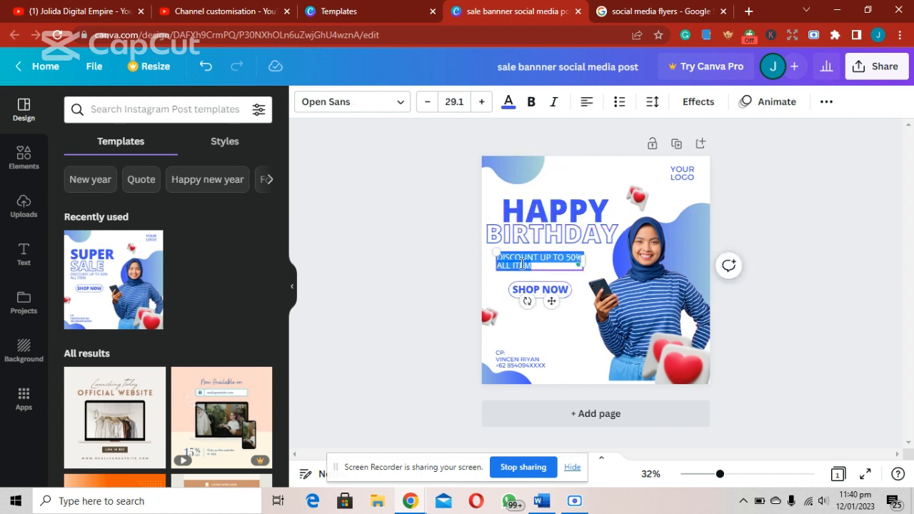
text(AINAB)
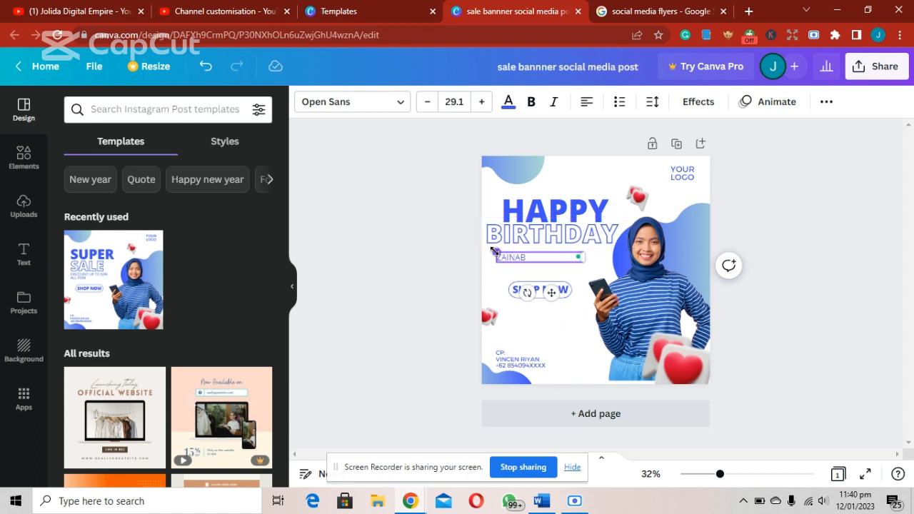
Try Montserrat Classic on the name line below BIRTHDAY and settle on the League Spartan font
double_click(522, 260)
click(400, 107)
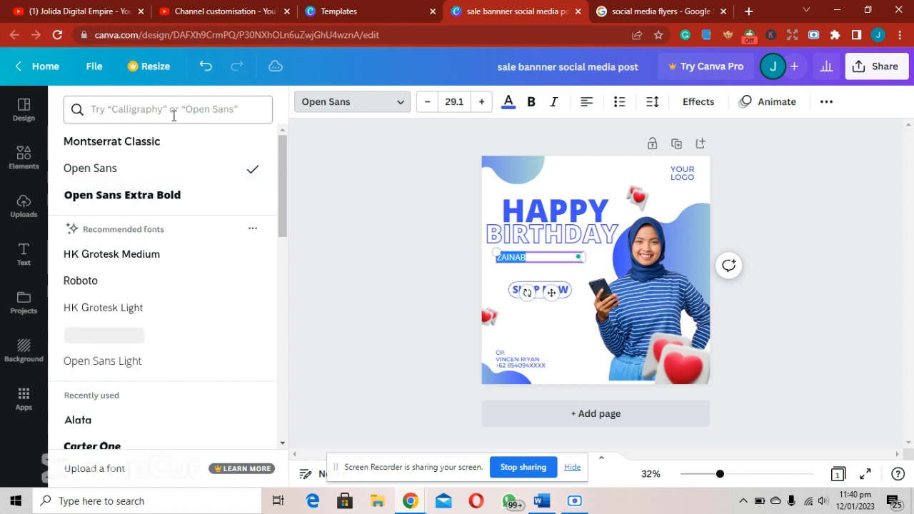
click(180, 147)
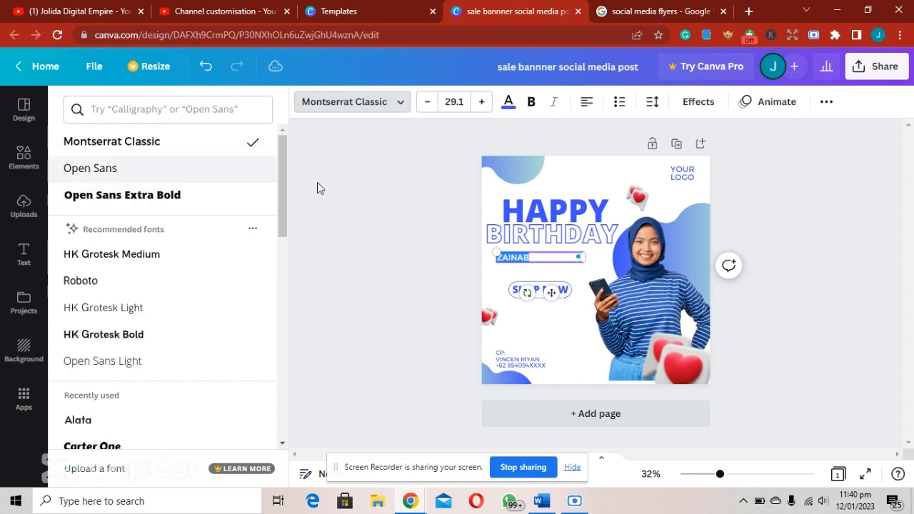
click(376, 179)
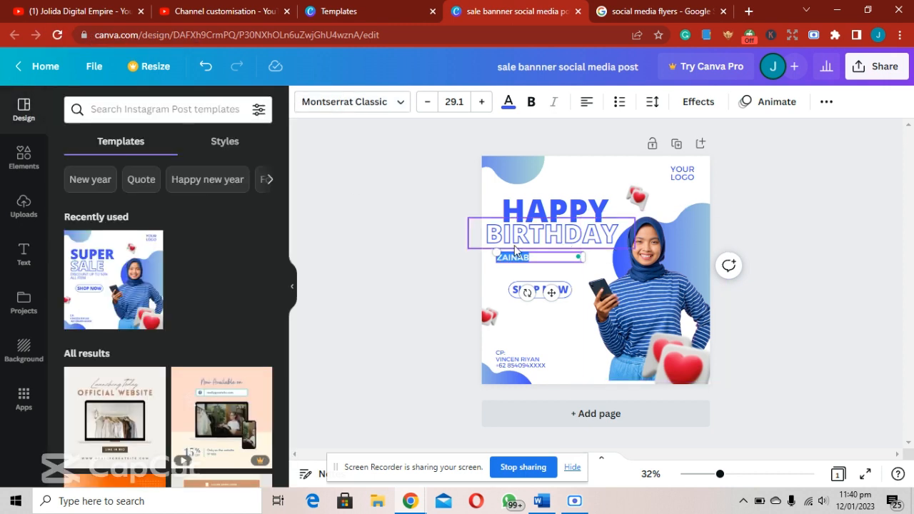
click(394, 109)
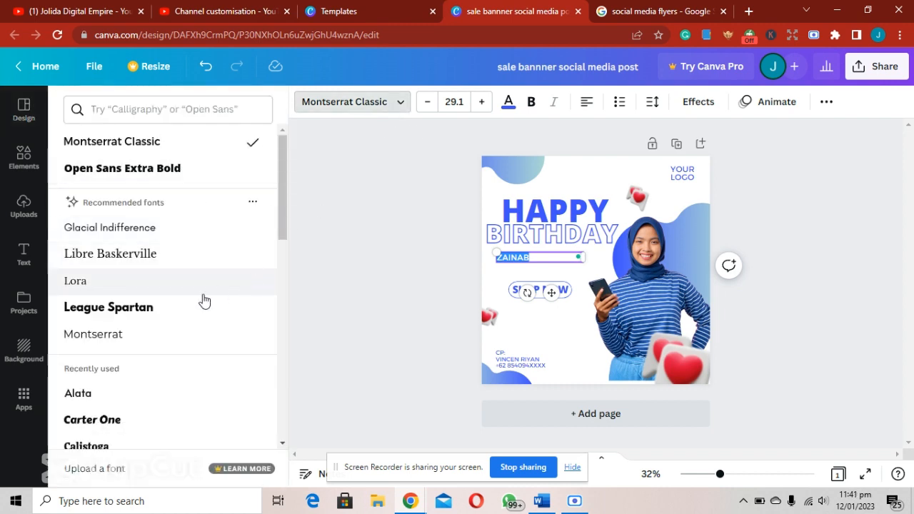
click(179, 307)
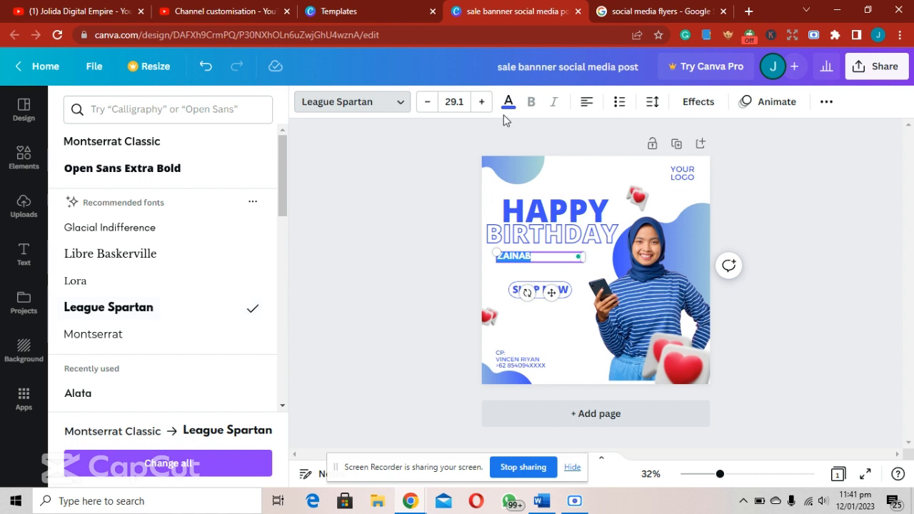
Increase the font size of the name line to 40.1
click(484, 104)
click(484, 104)
click(483, 104)
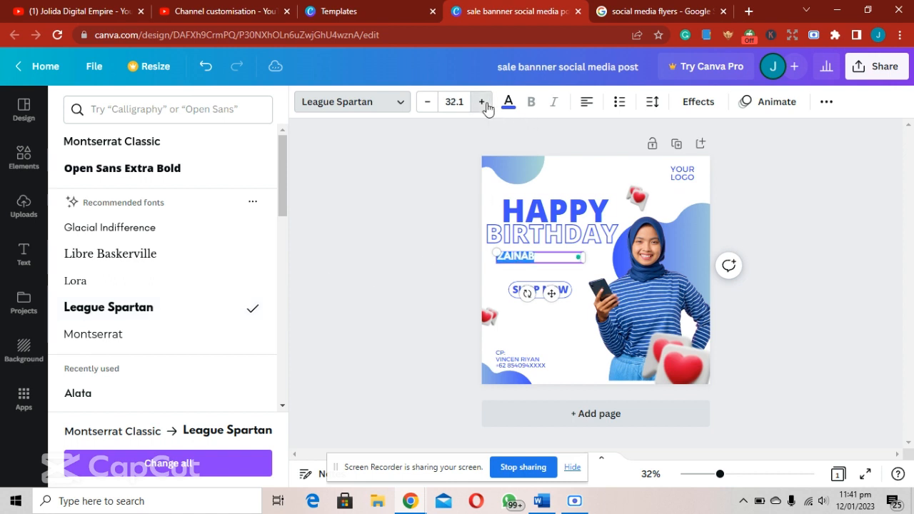
click(484, 103)
click(483, 103)
click(484, 103)
click(483, 104)
click(483, 103)
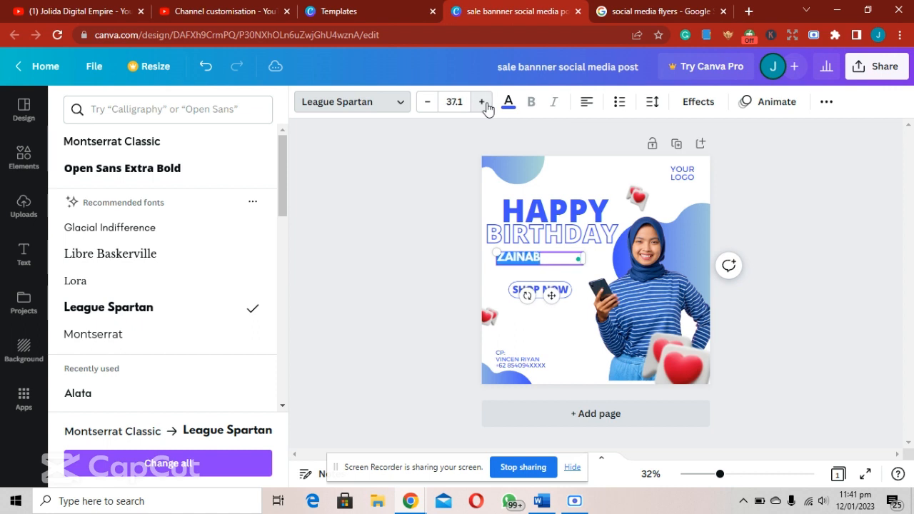
click(483, 103)
click(484, 104)
click(483, 104)
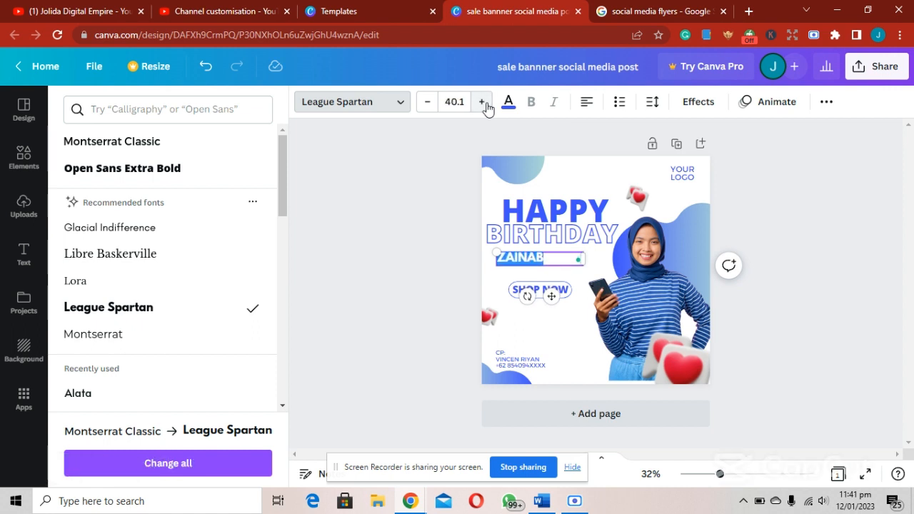
Keep the name line below BIRTHDAY at font size 40.1 and center-align its text
click(484, 103)
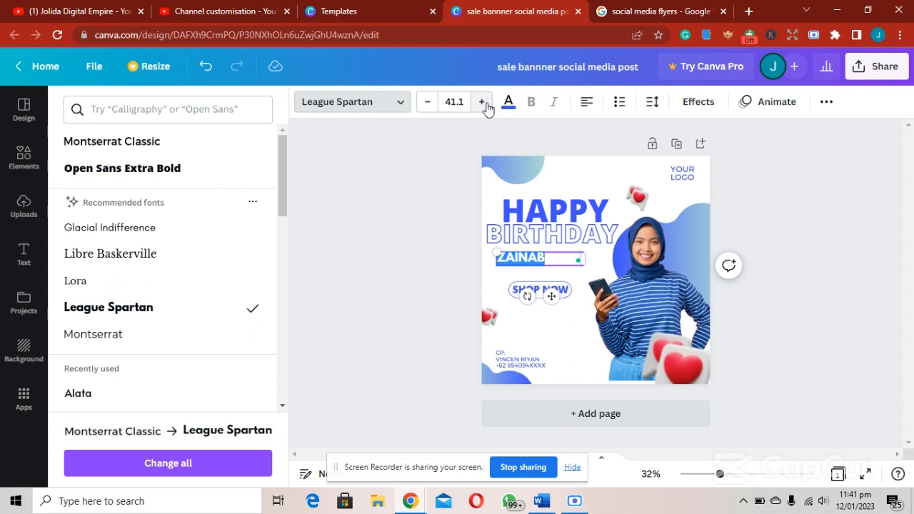
click(427, 108)
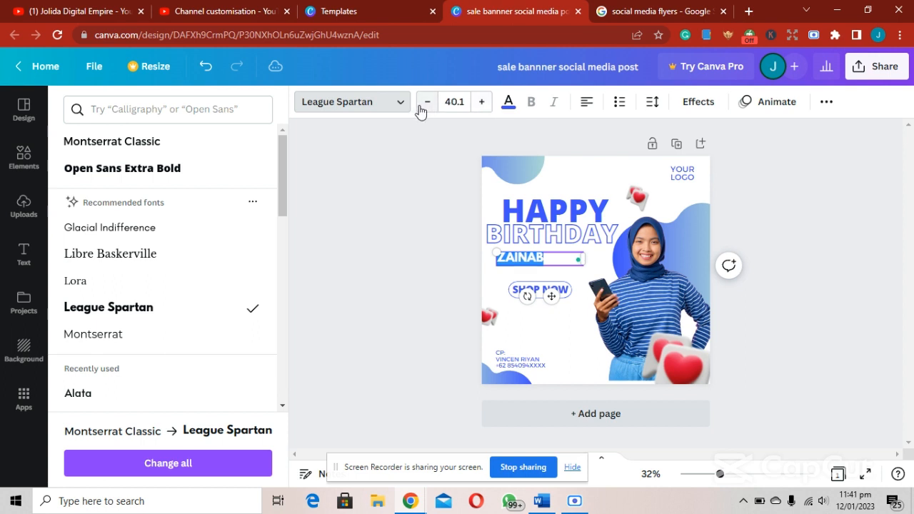
click(587, 105)
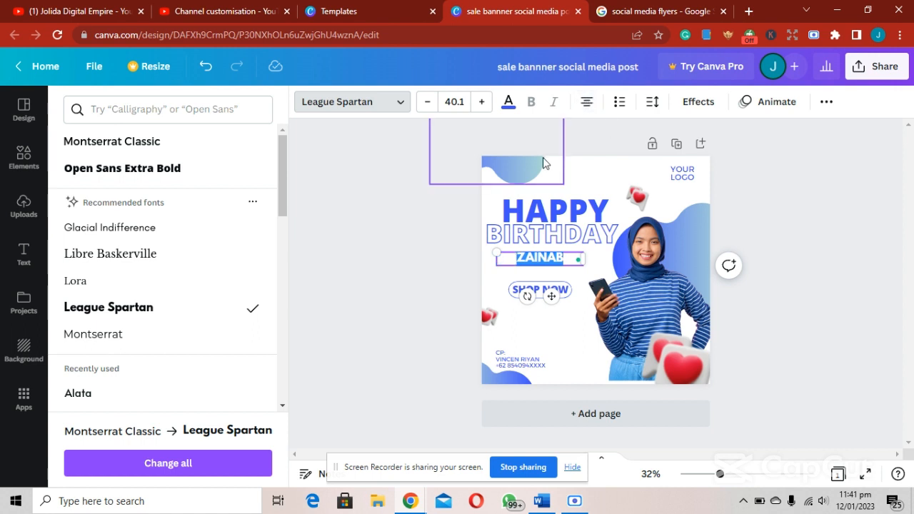
Nudge HAPPY slightly left above BIRTHDAY and shift the name line slightly up and right beneath BIRTHDAY
drag(572, 208, 568, 205)
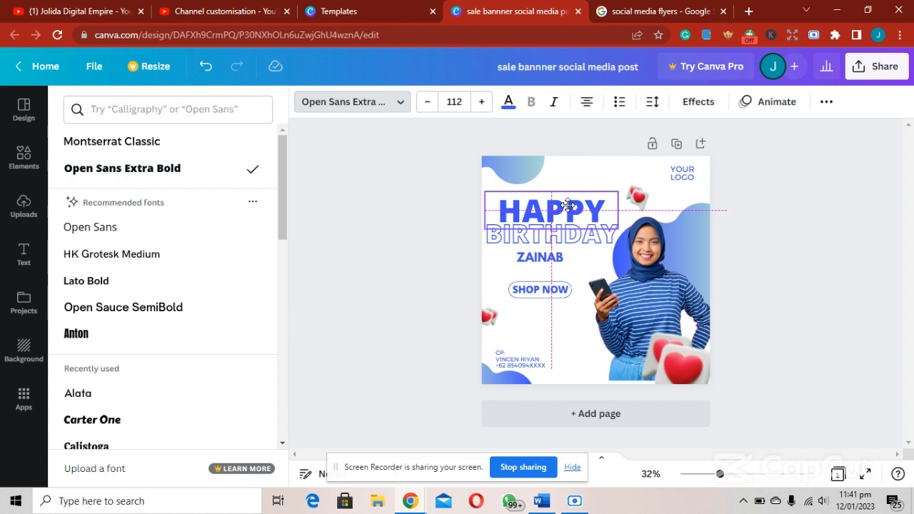
click(575, 242)
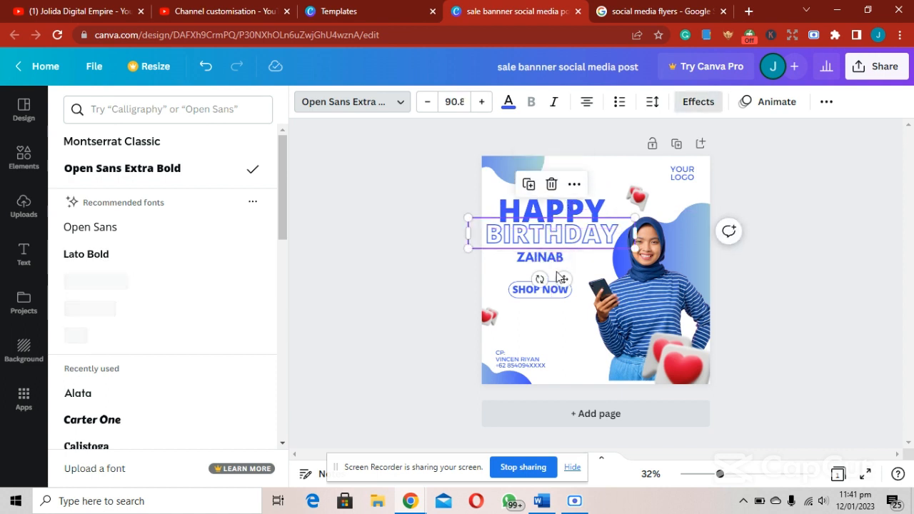
drag(551, 262, 554, 258)
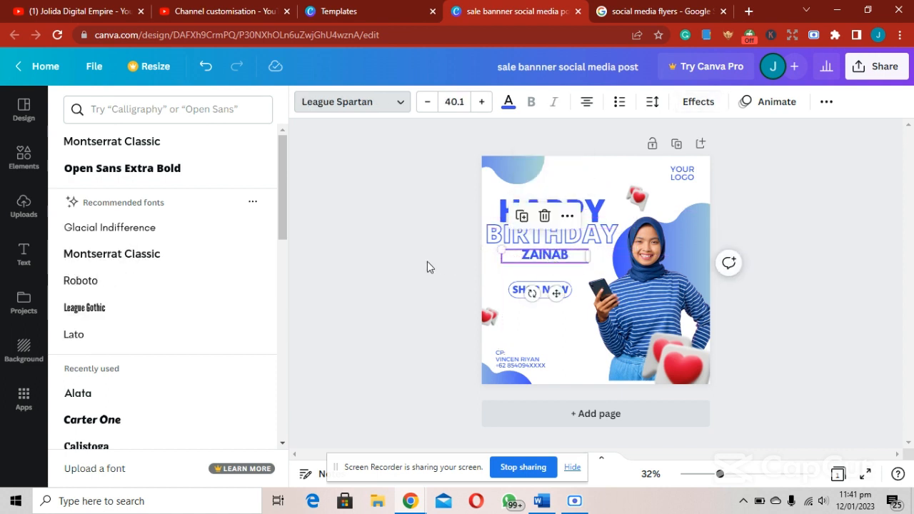
click(413, 201)
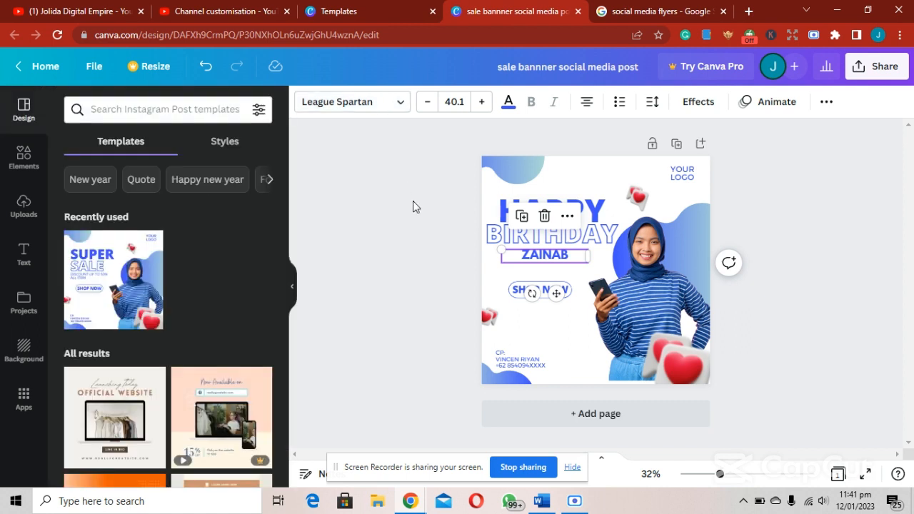
Try the dark red photo color on the name line and settle on the bright red default color
click(550, 265)
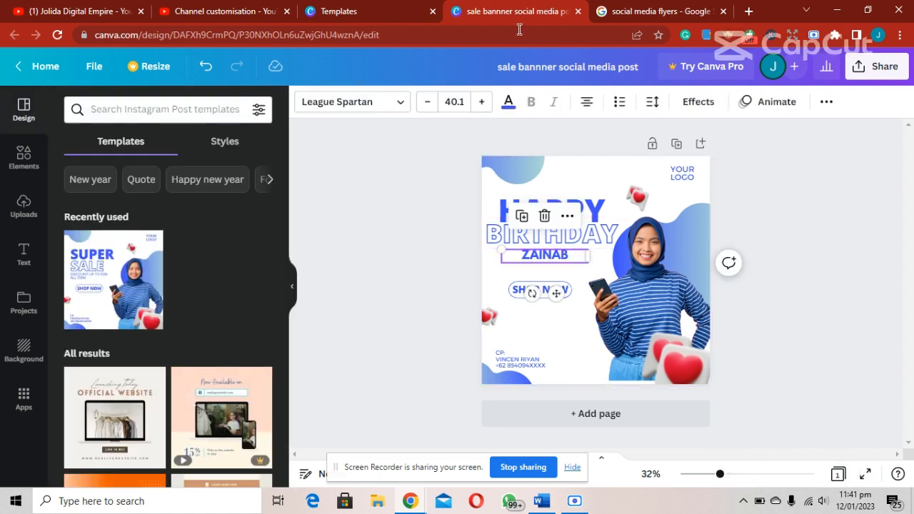
click(508, 101)
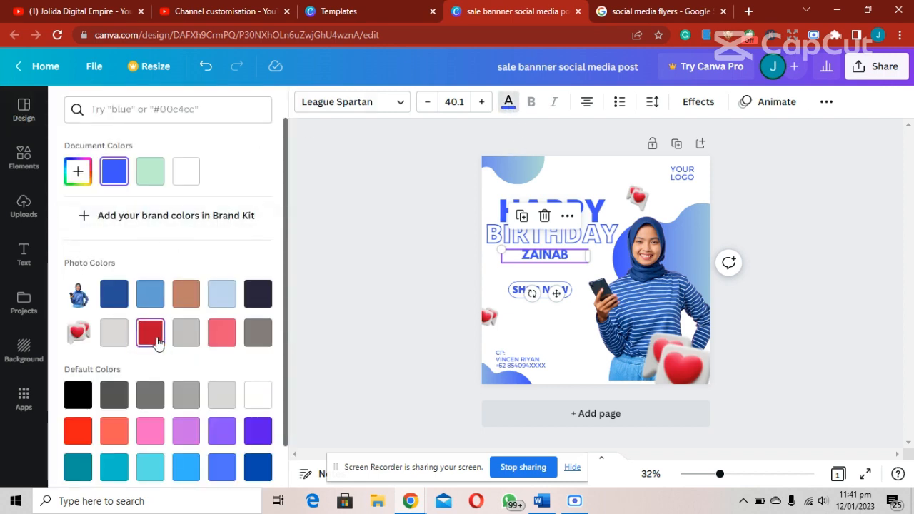
click(155, 340)
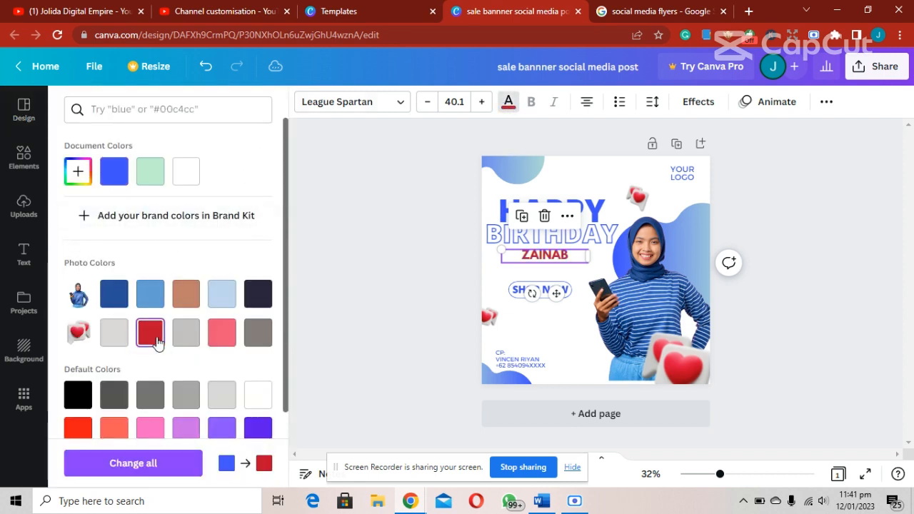
click(78, 428)
click(406, 285)
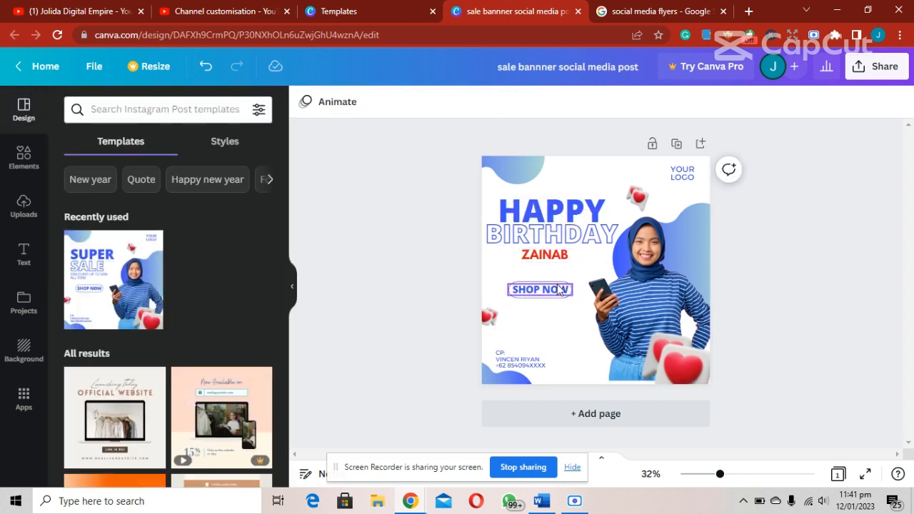
Delete the SHOP NOW text and the rounded outline around it
click(561, 289)
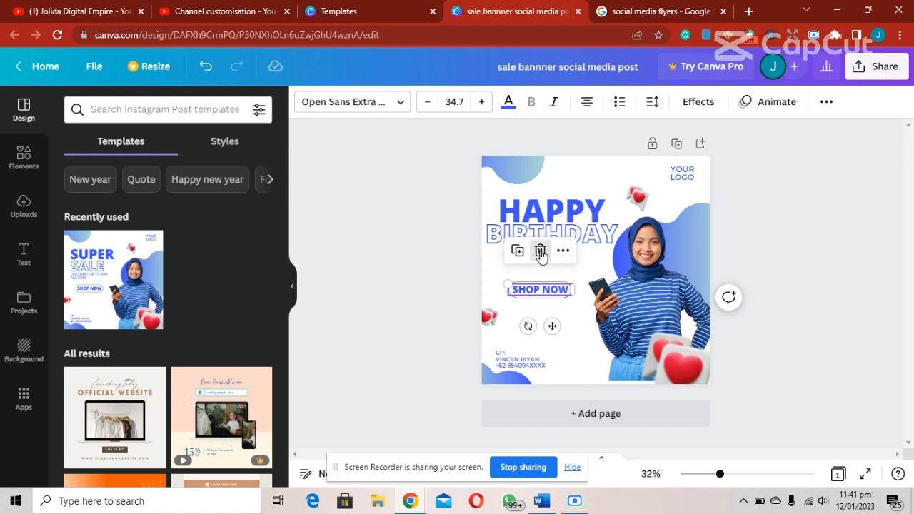
click(540, 251)
click(546, 295)
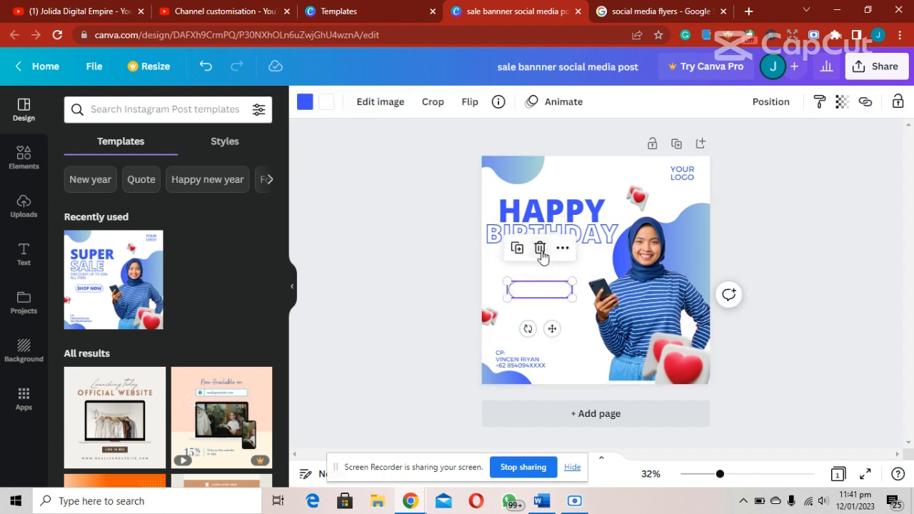
click(540, 250)
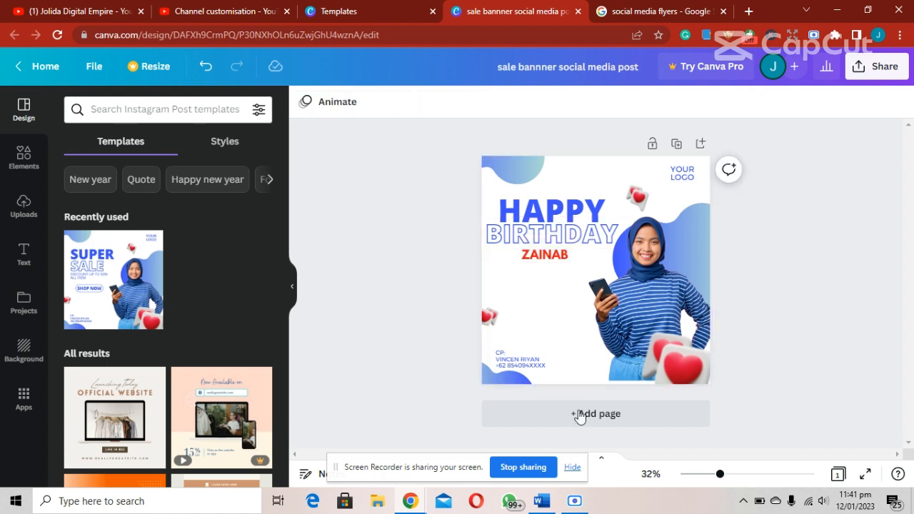
Move the woman's photo to the flyer's lower left area and open the uploaded images
click(676, 266)
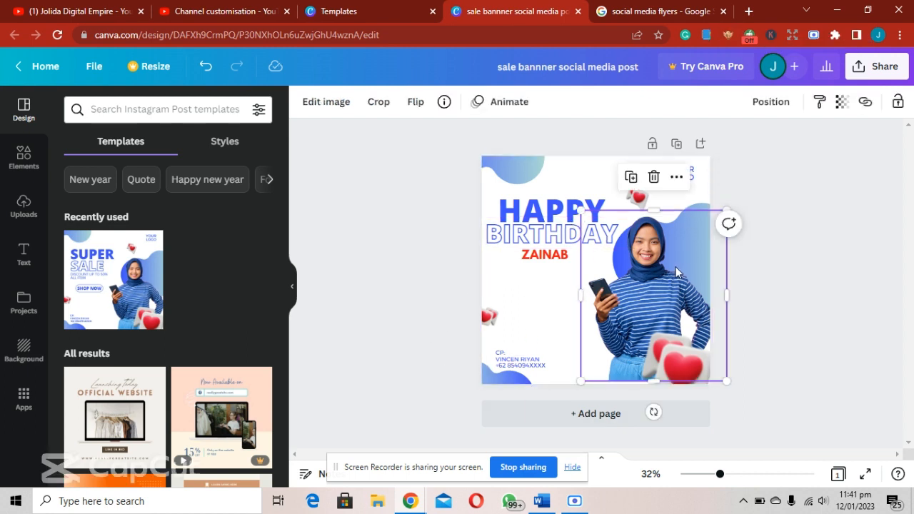
drag(675, 266, 572, 305)
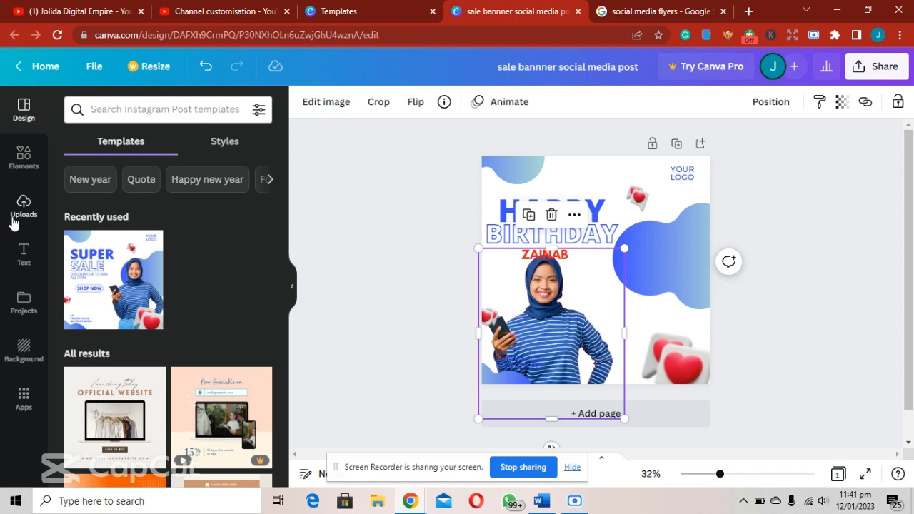
click(16, 216)
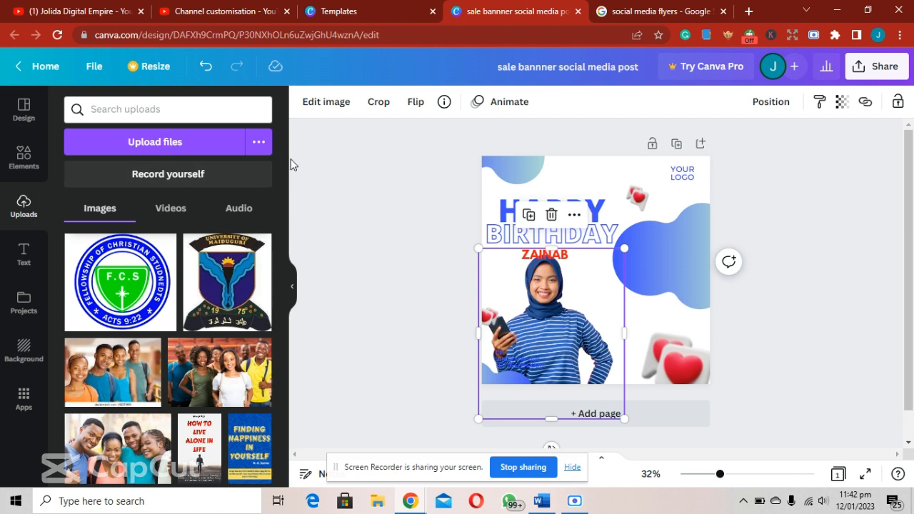
click(163, 146)
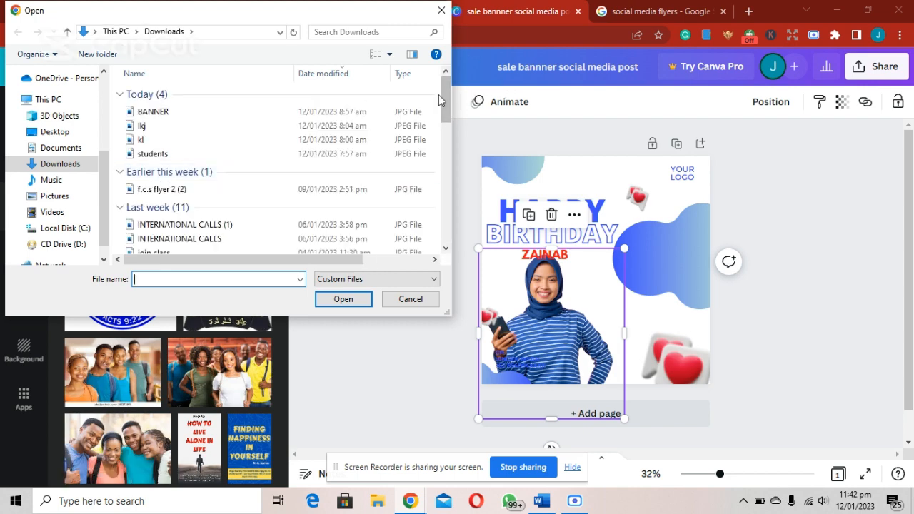
drag(440, 97, 448, 218)
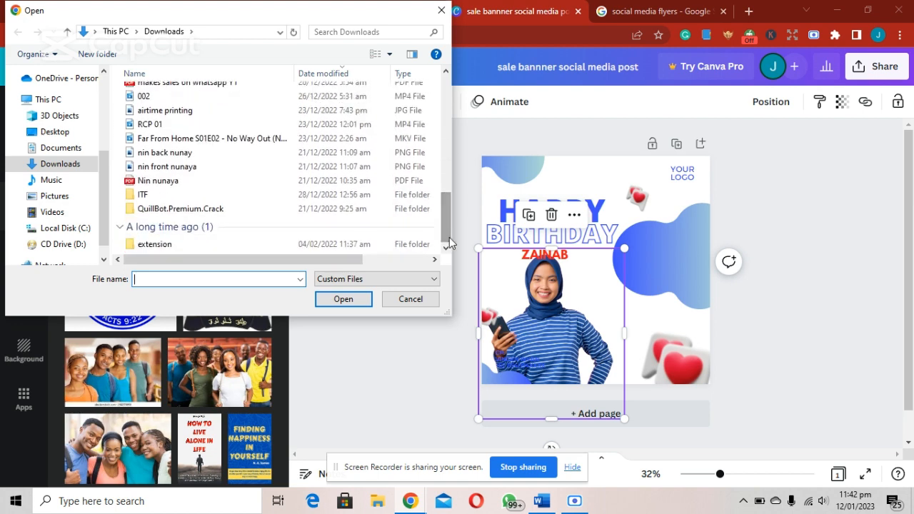
click(409, 300)
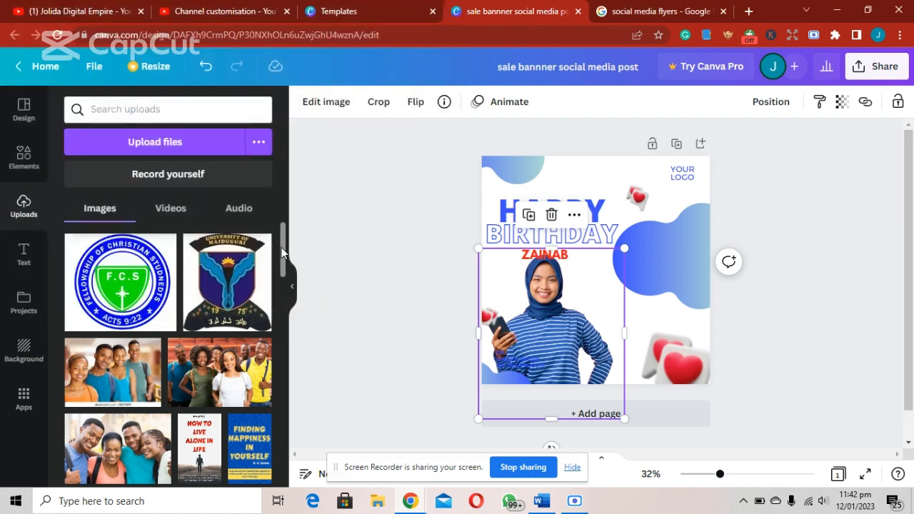
Add the uploaded cut-out photo of the man in the black Jolida Digital Empire T-shirt and delete the woman's photo
scroll(280, 297, down, 3)
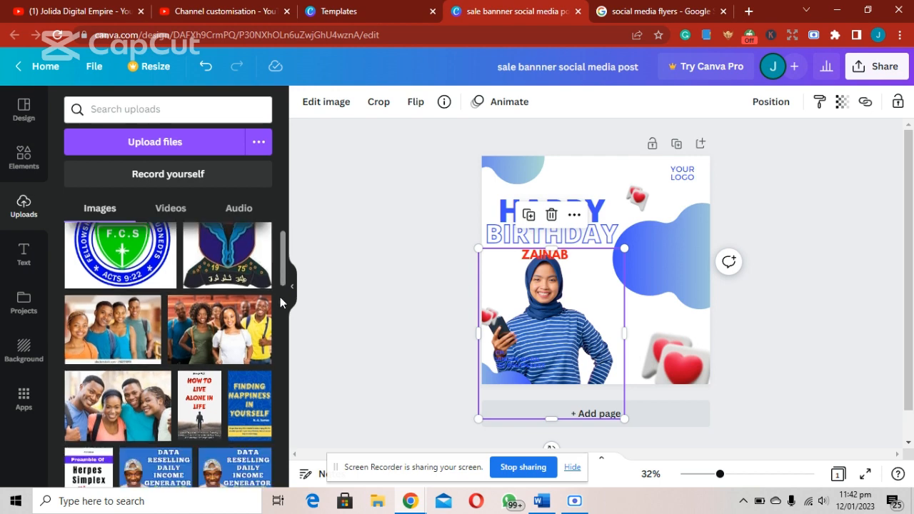
scroll(289, 378, down, 4)
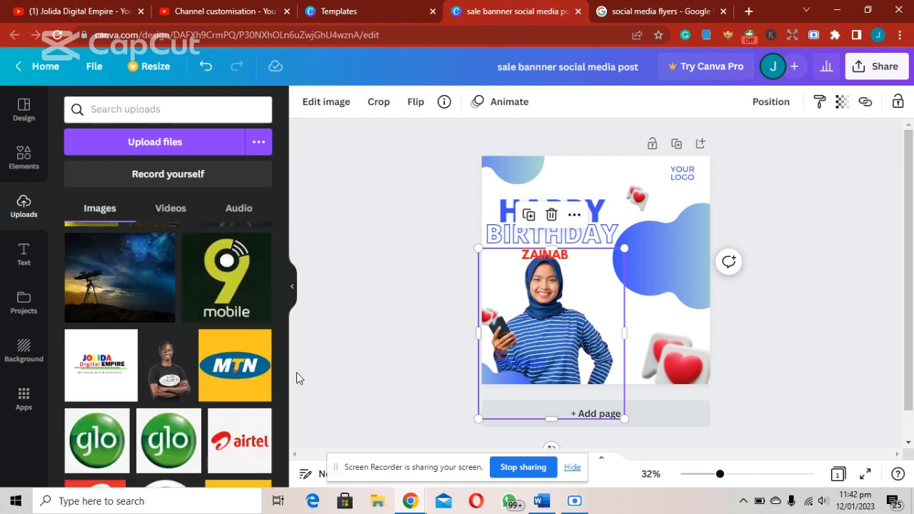
click(168, 370)
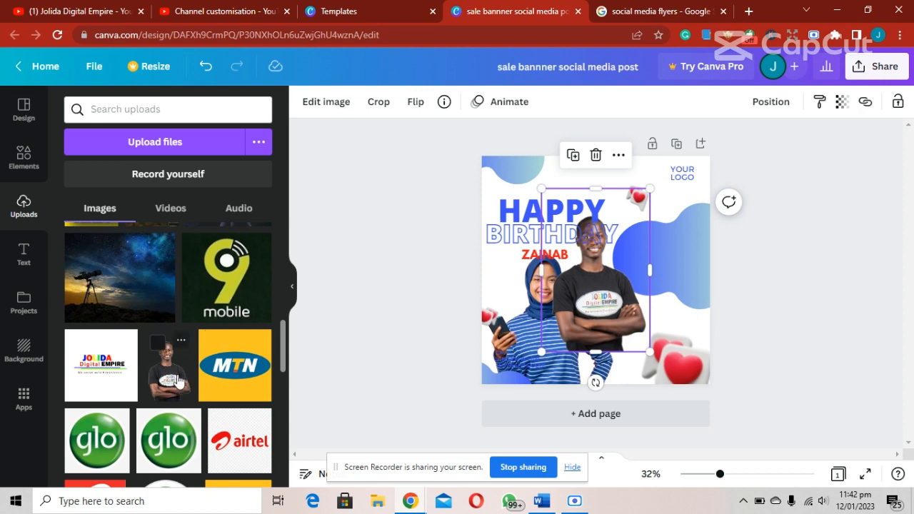
drag(508, 345, 443, 312)
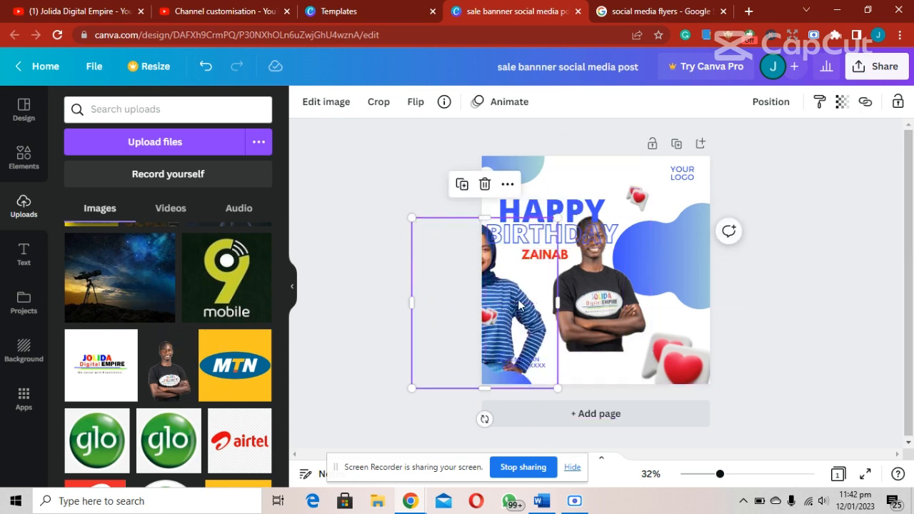
click(485, 184)
Move the man's photo over the blue shape on the flyer's right side and flip it horizontally
click(621, 274)
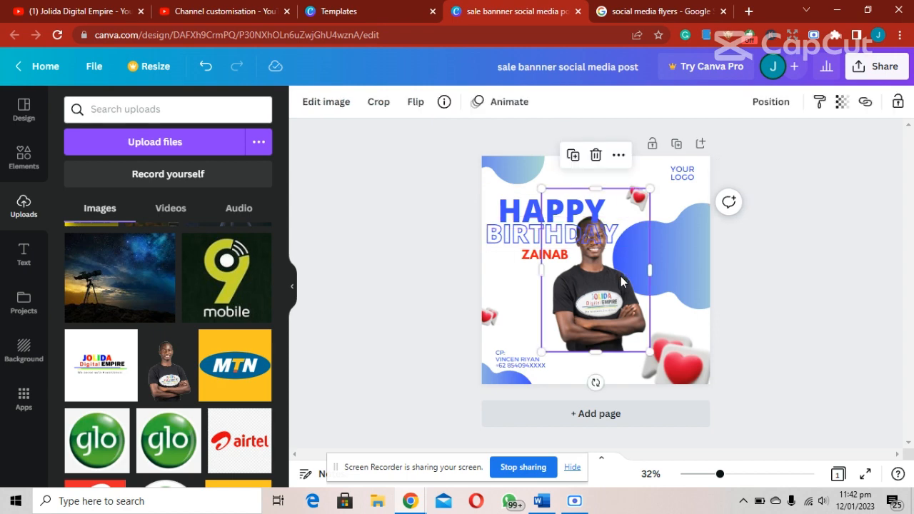
drag(619, 282, 674, 282)
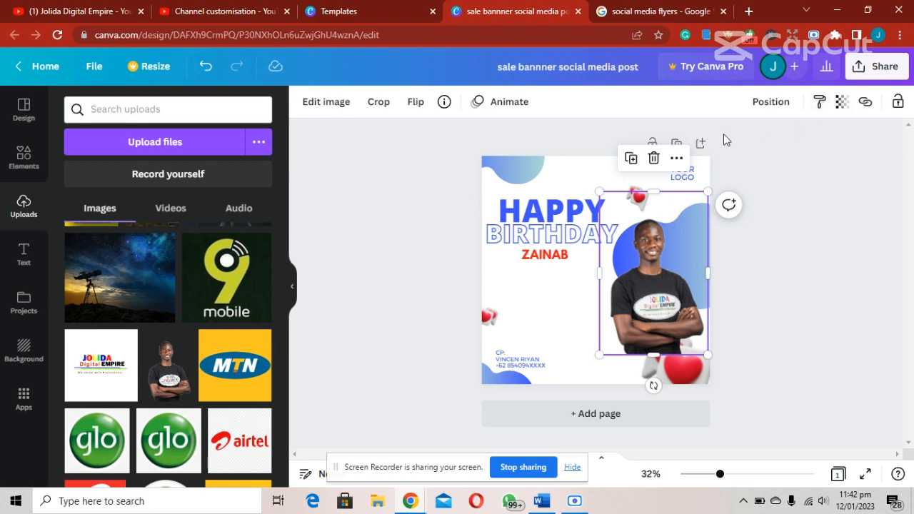
click(417, 102)
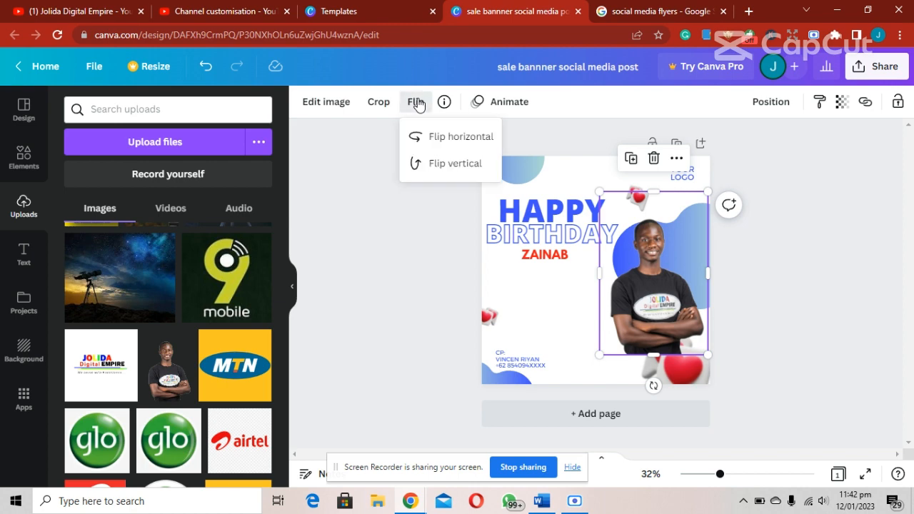
click(445, 137)
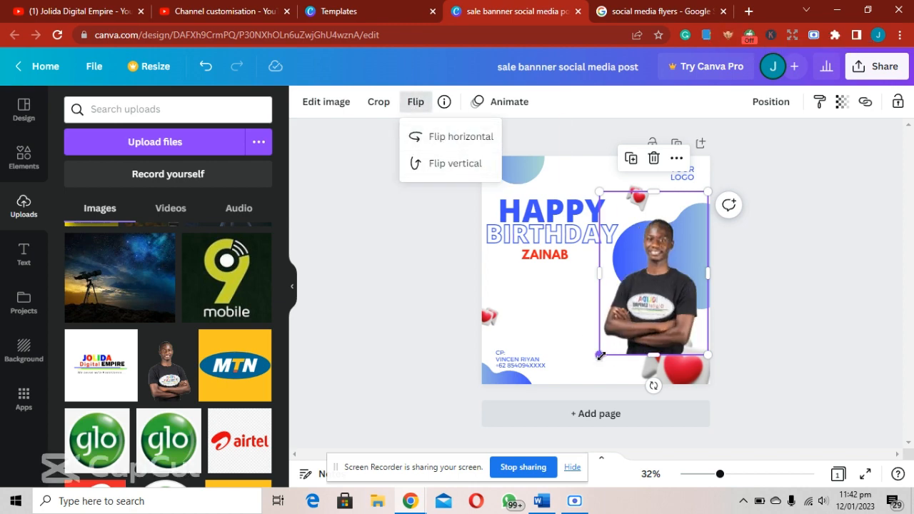
Enlarge the man's photo and place it in the flyer's lower right corner, reaching the bottom edge
drag(600, 354, 555, 410)
drag(620, 353, 645, 327)
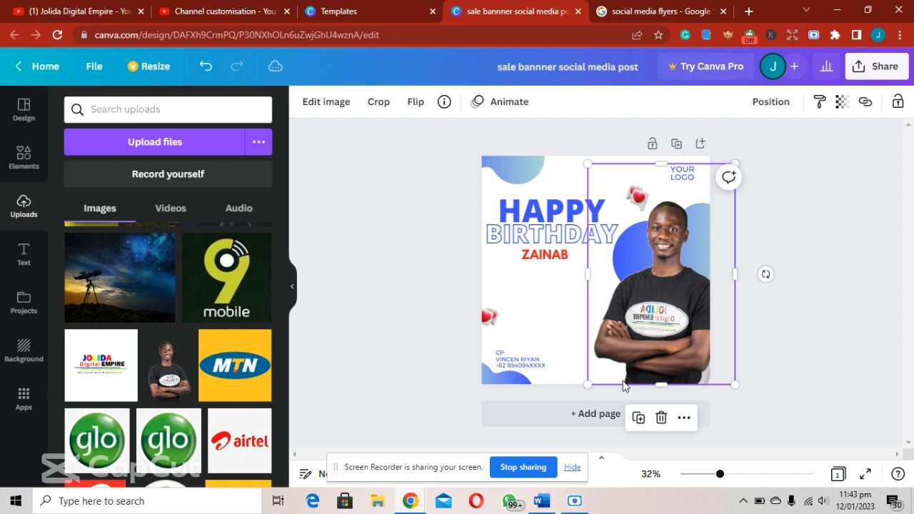
drag(588, 385, 596, 379)
drag(671, 313, 665, 330)
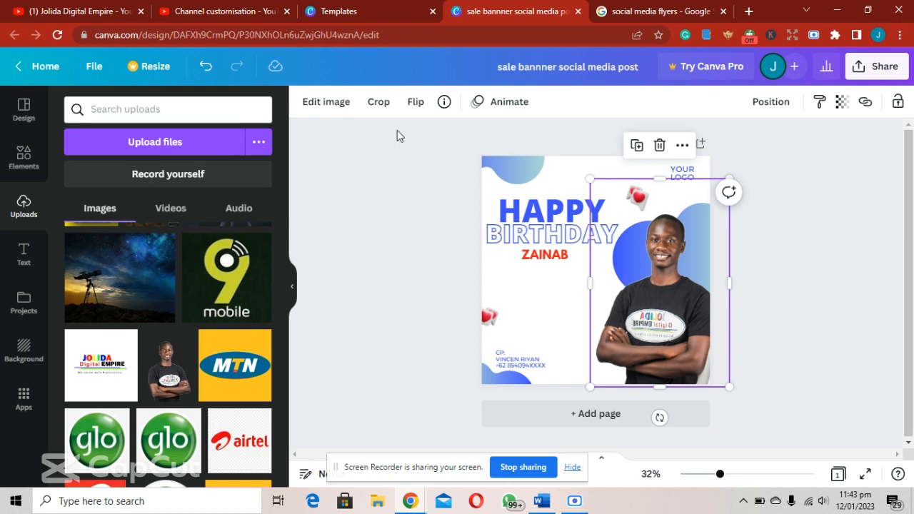
Send the man's photo to back, then bring it forward so it sits above the blue shape but behind the large heart
right_click(662, 252)
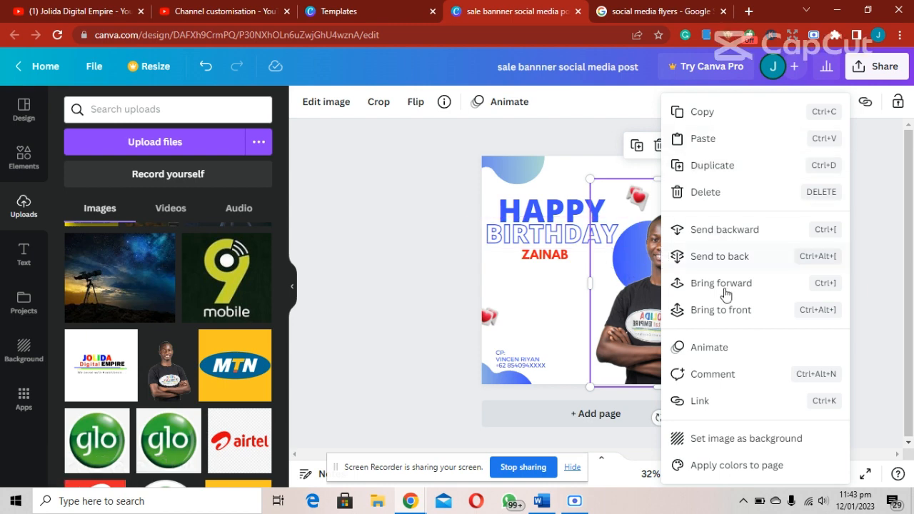
click(720, 256)
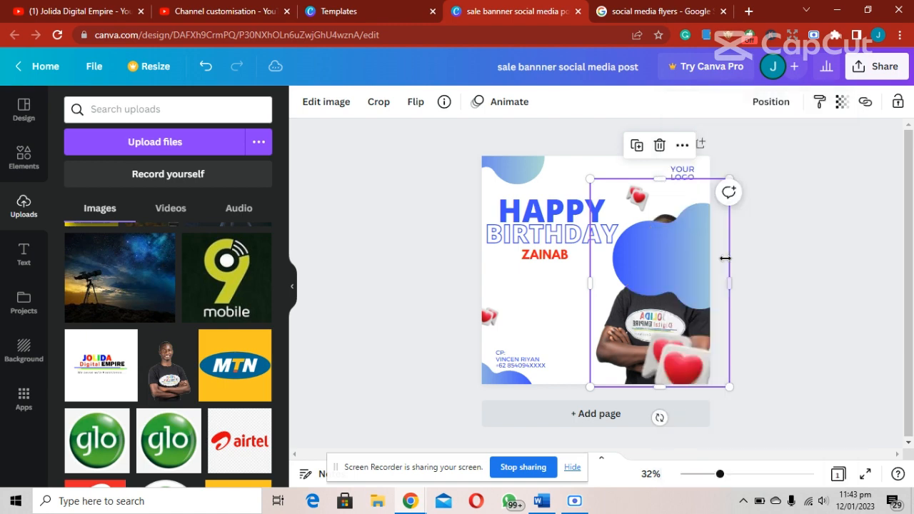
right_click(627, 328)
click(680, 282)
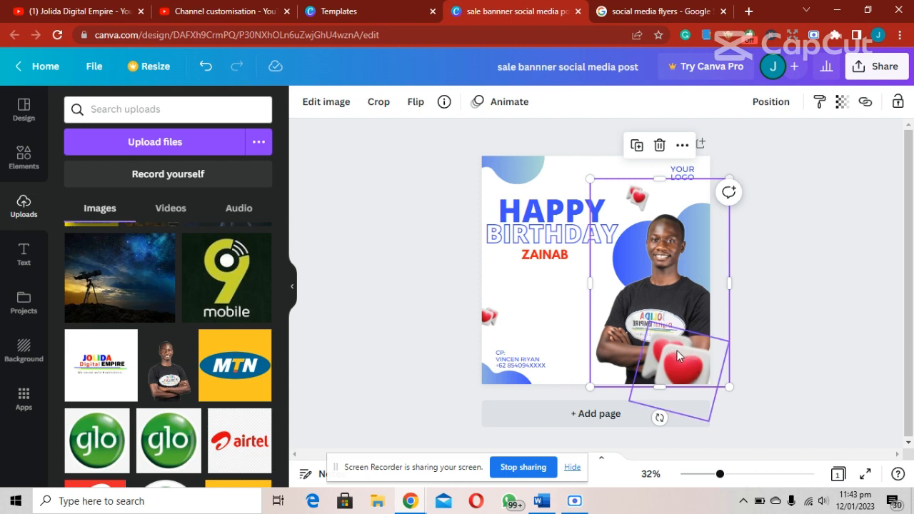
click(548, 311)
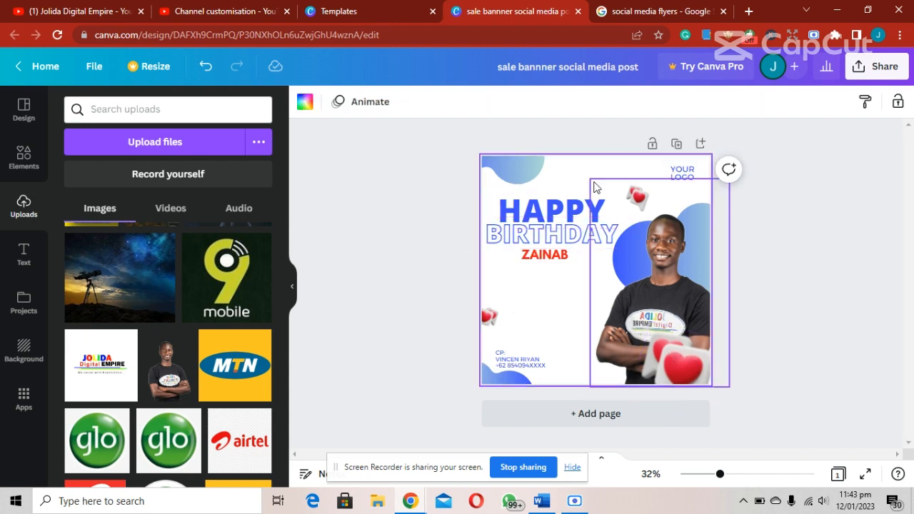
Replace the YOUR LOGO placeholder with the uploaded University of Maiduguri logo, shrunk to fit the flyer's upper right corner
click(693, 175)
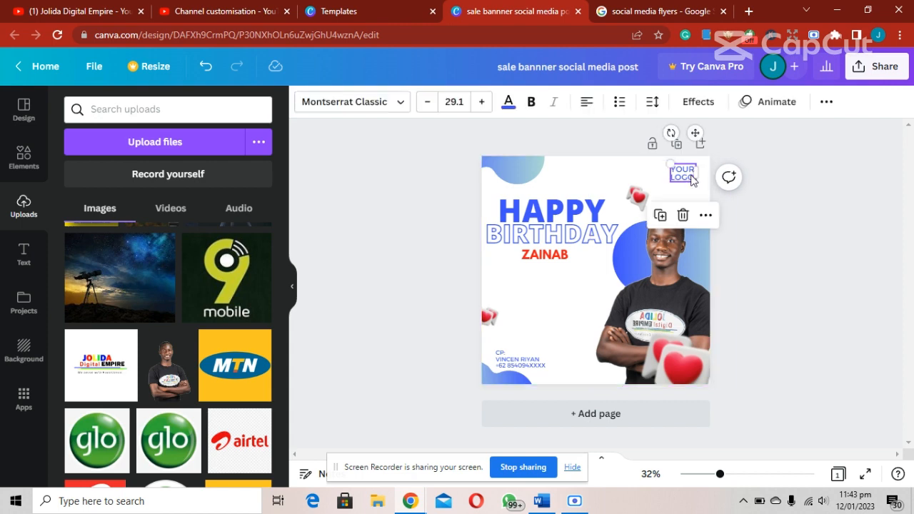
click(683, 215)
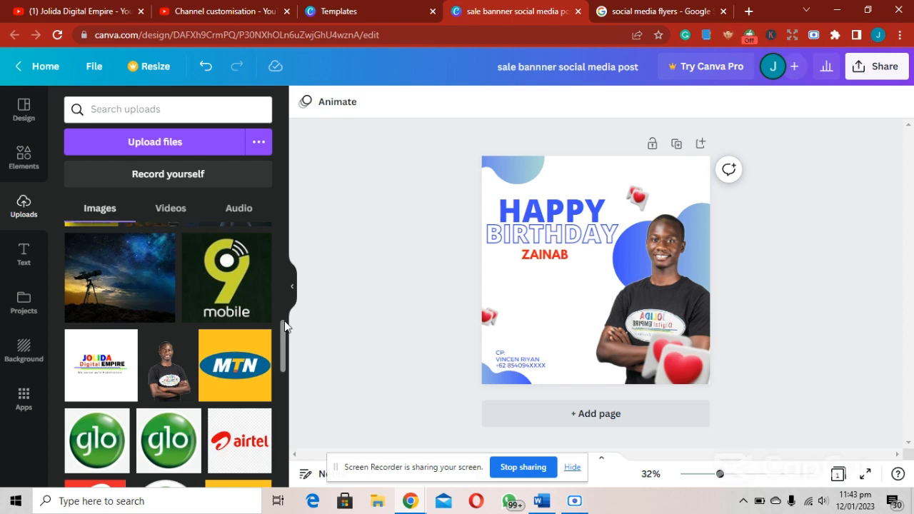
drag(284, 320, 296, 208)
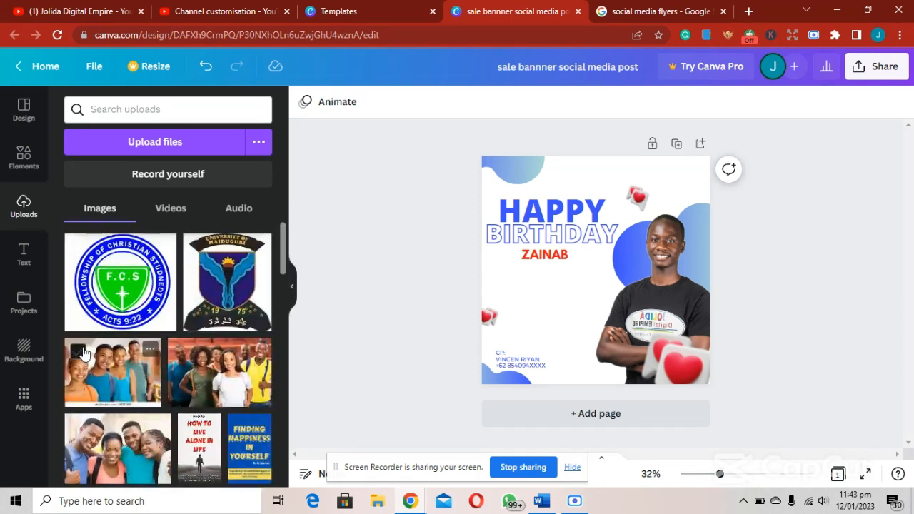
click(656, 282)
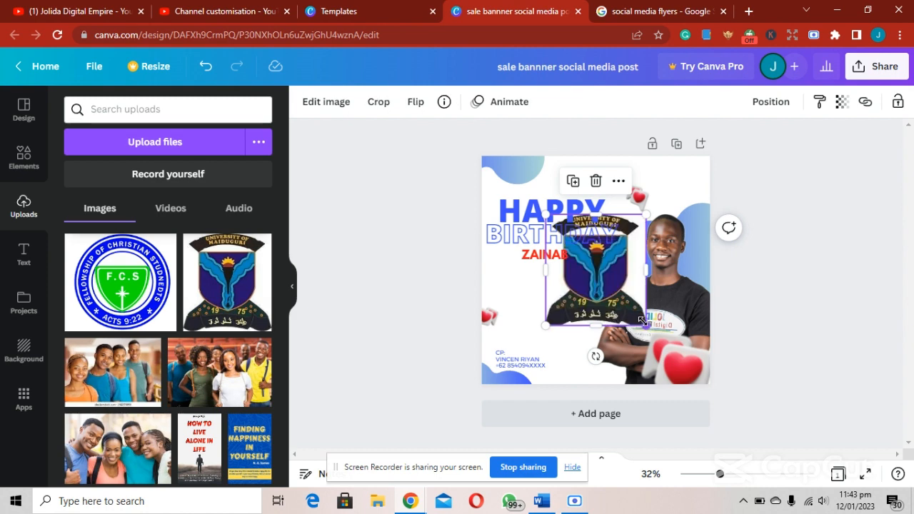
drag(636, 323, 687, 190)
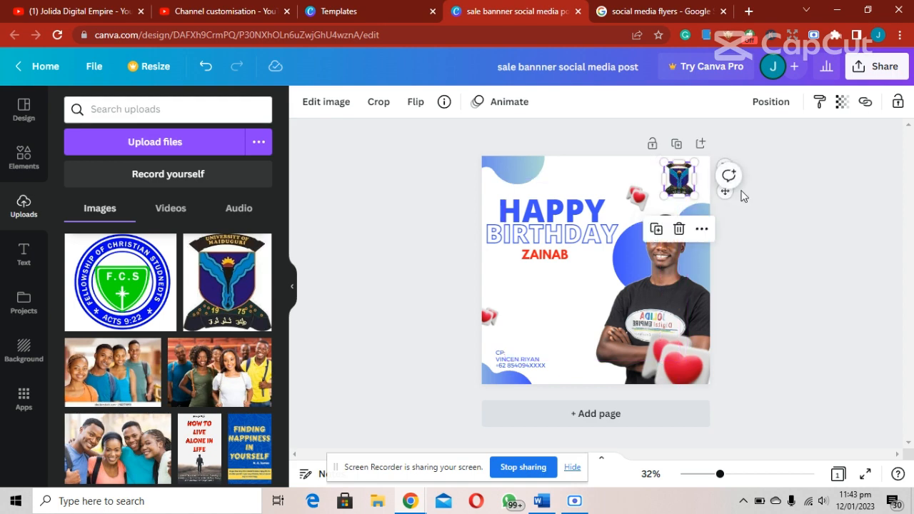
click(791, 233)
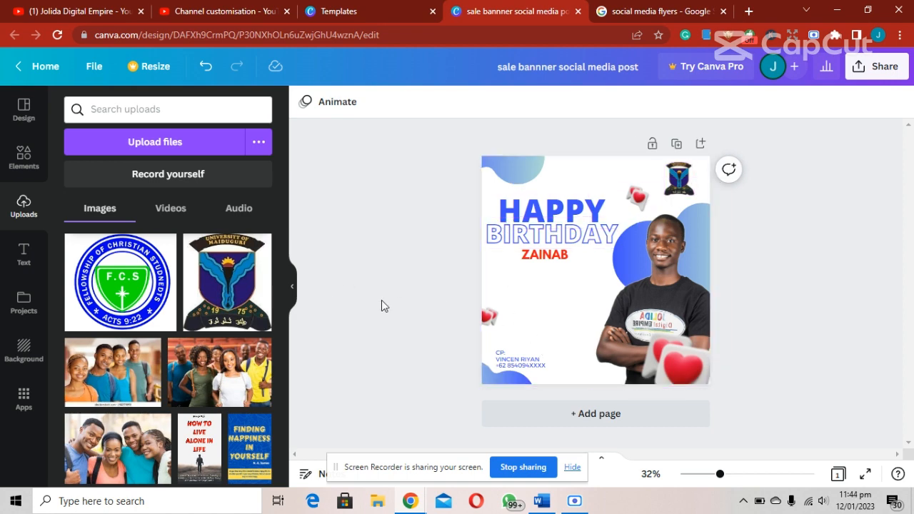
Enlarge the small heart graphic at the flyer's left edge, above the contact details
click(492, 327)
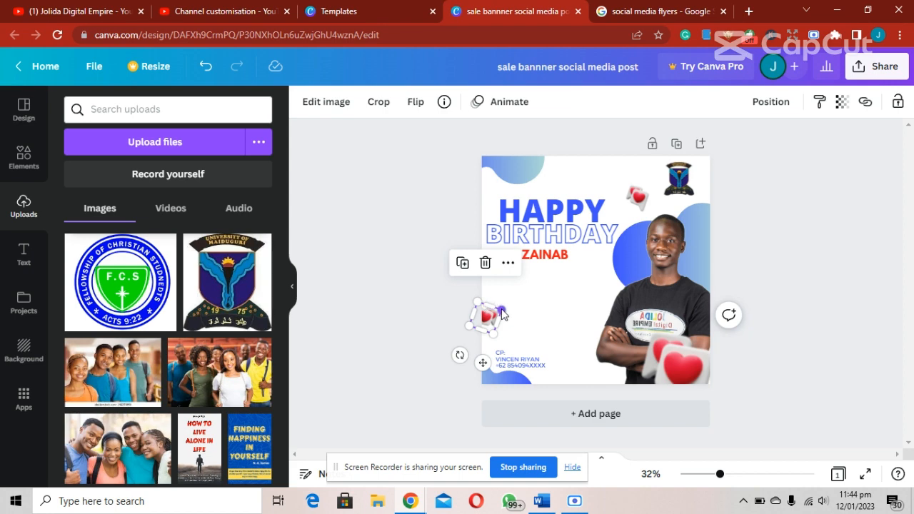
drag(502, 309, 538, 293)
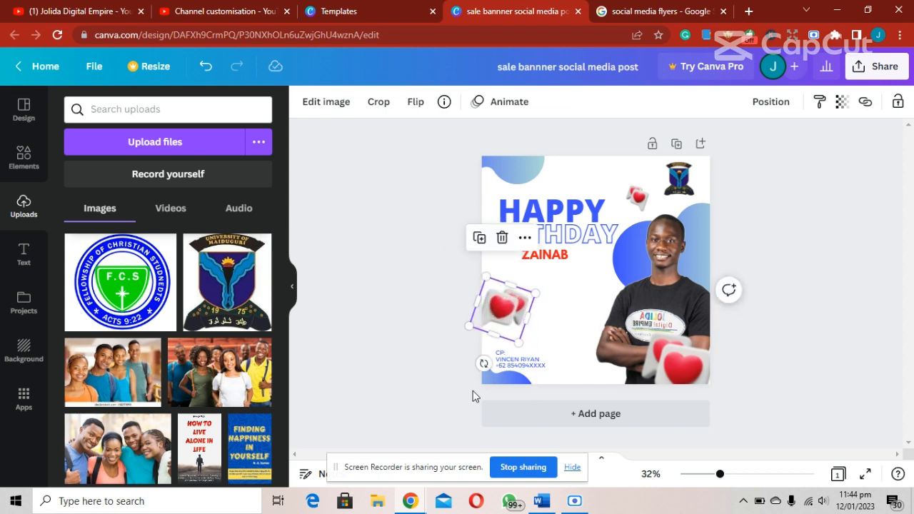
click(516, 368)
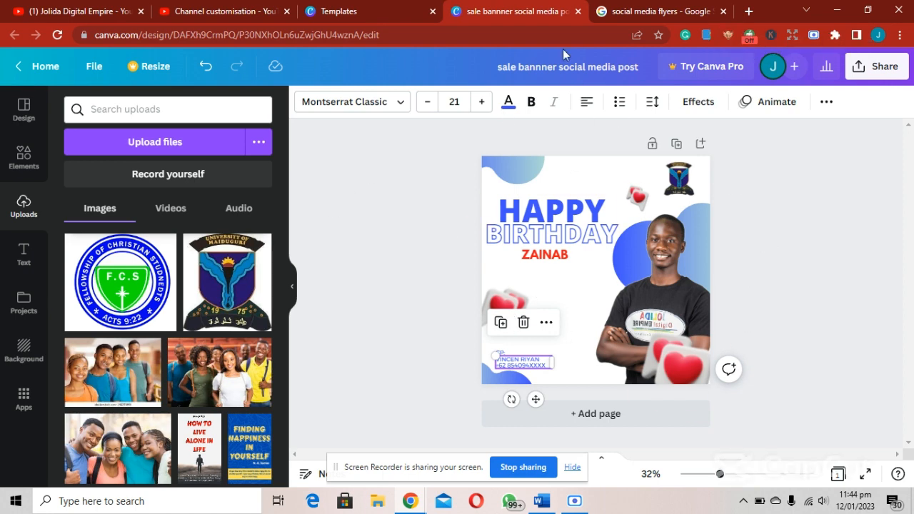
click(392, 226)
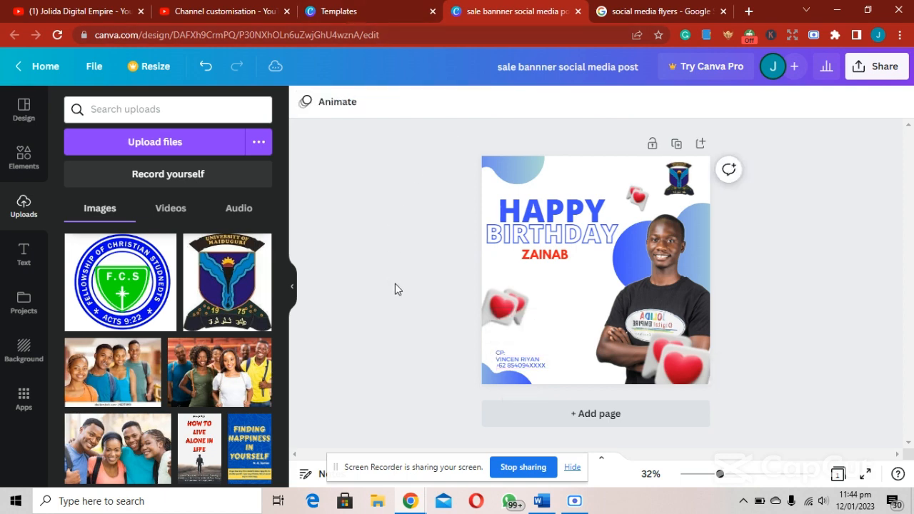
Replace the sample contact name and number under the CP label with the contact's phone number
click(526, 364)
triple_click(531, 359)
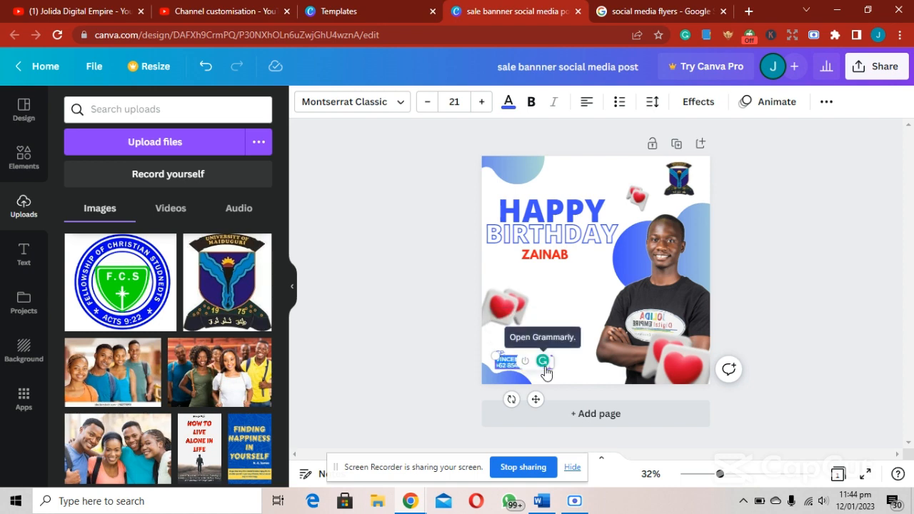
key(BackSpace)
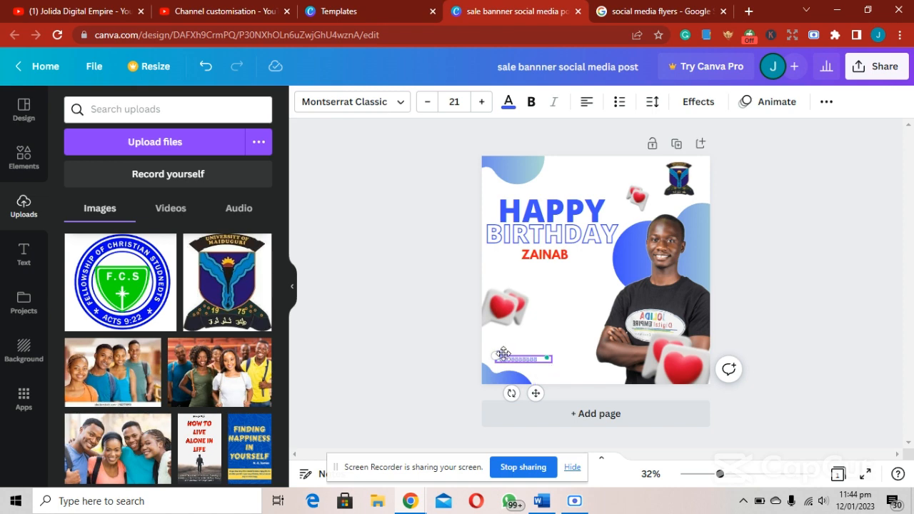
click(567, 367)
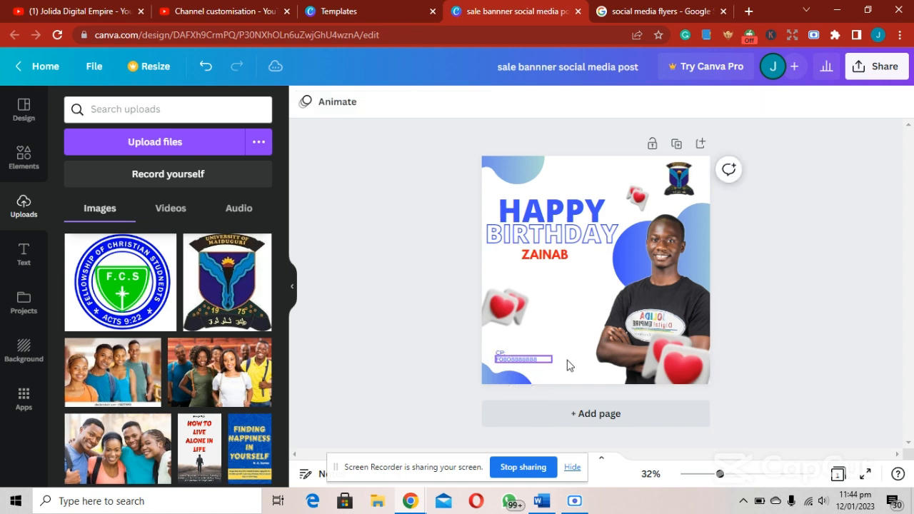
Enlarge the phone number text to size 29.3 and move it just below the CP label
click(518, 360)
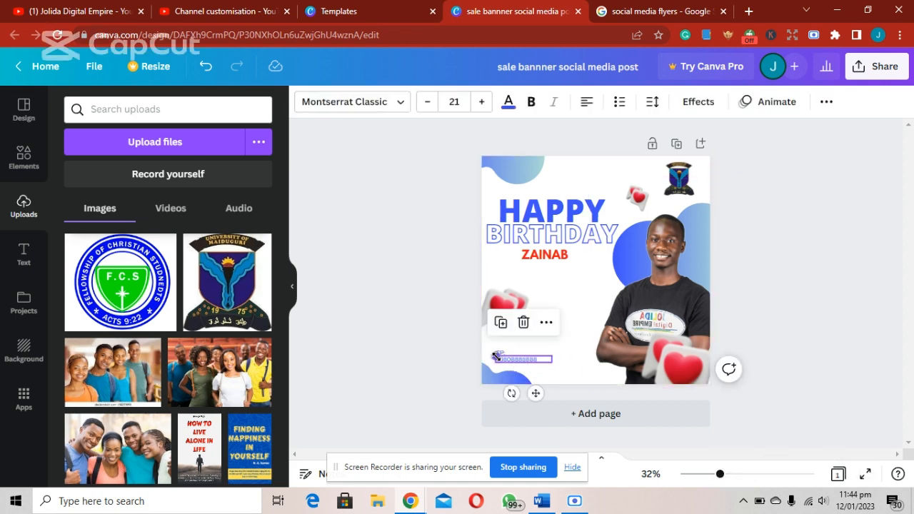
drag(495, 356, 474, 351)
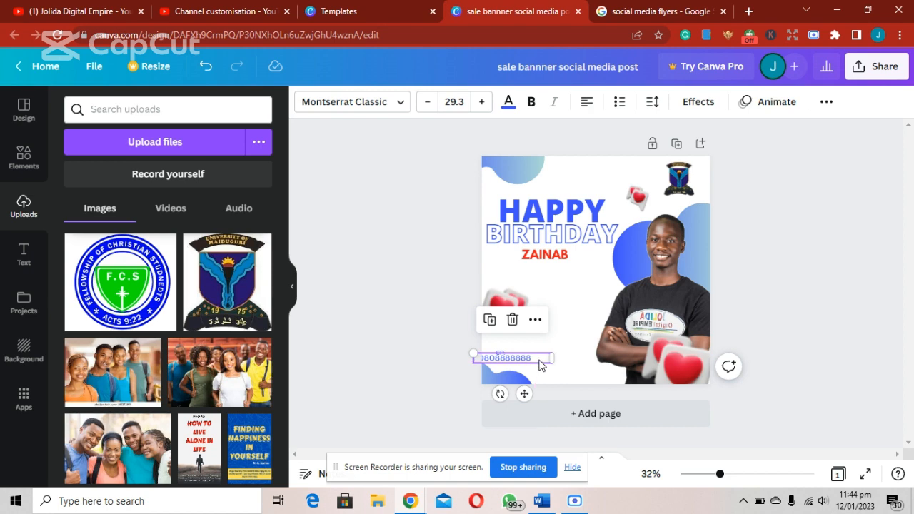
drag(540, 364, 563, 373)
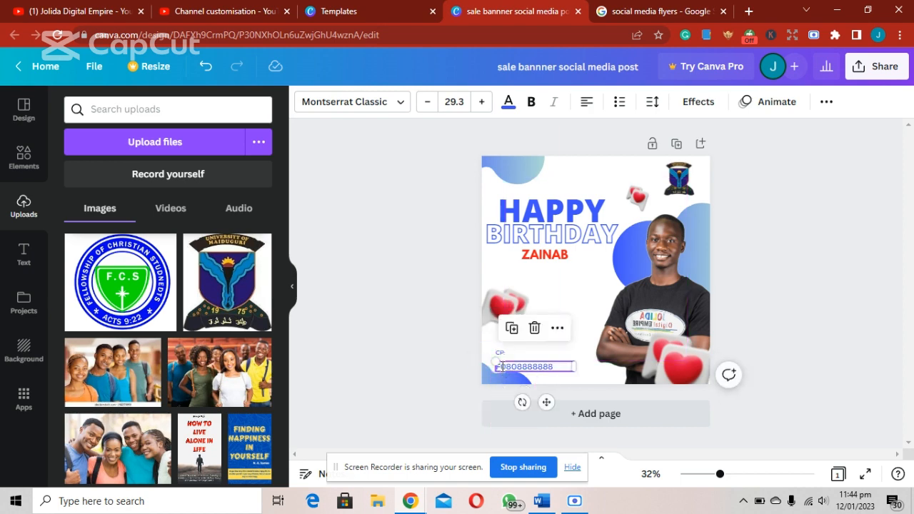
Delete the stray leading character from the phone number, then enlarge the text to size 34.5 and realign it under the CP label
double_click(502, 367)
click(505, 369)
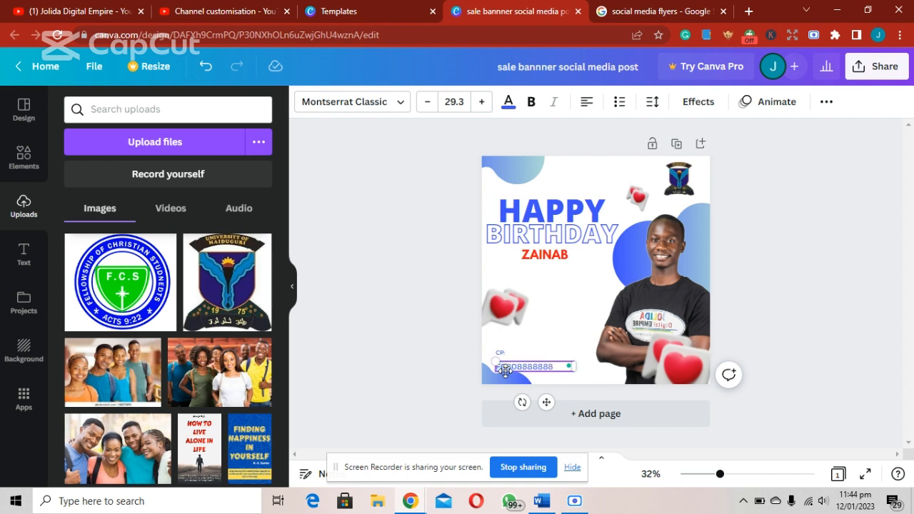
key(BackSpace)
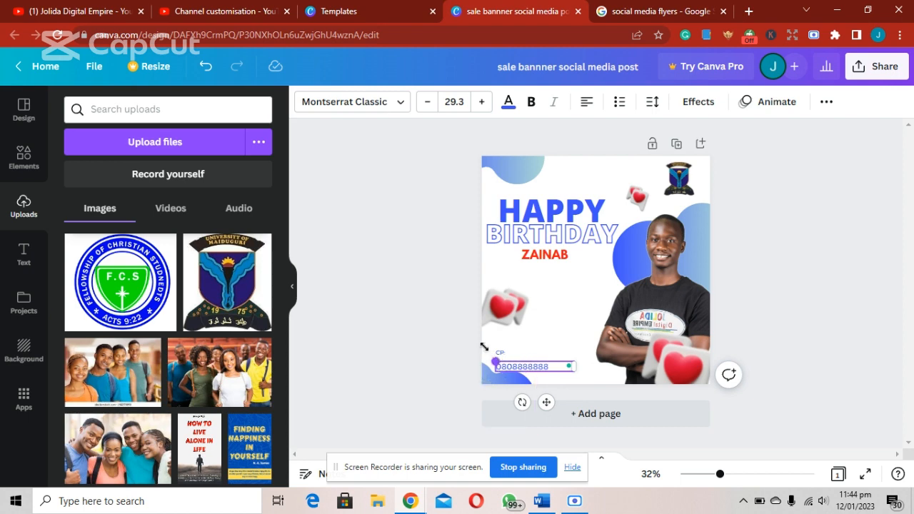
drag(484, 346, 471, 345)
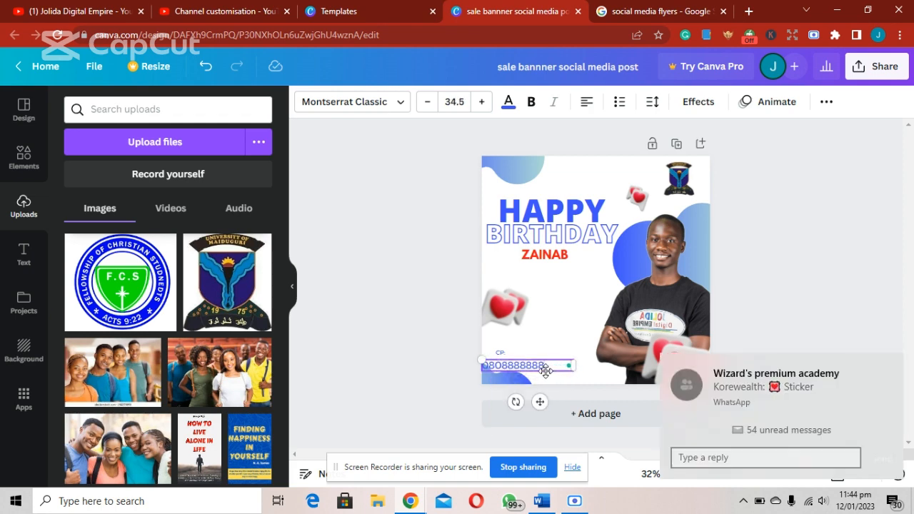
drag(546, 371, 561, 366)
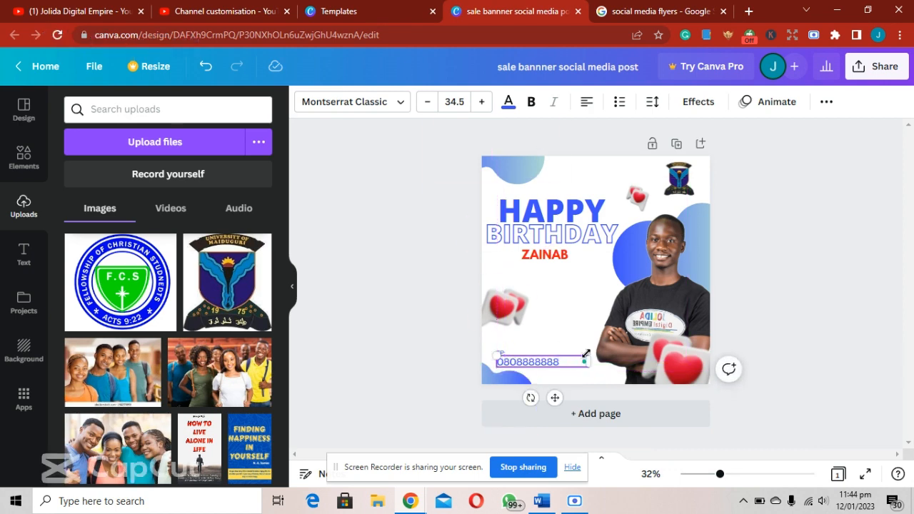
Change the whole phone number to the League Spartan font and open the custom color picker for its text
key(ctrl+a)
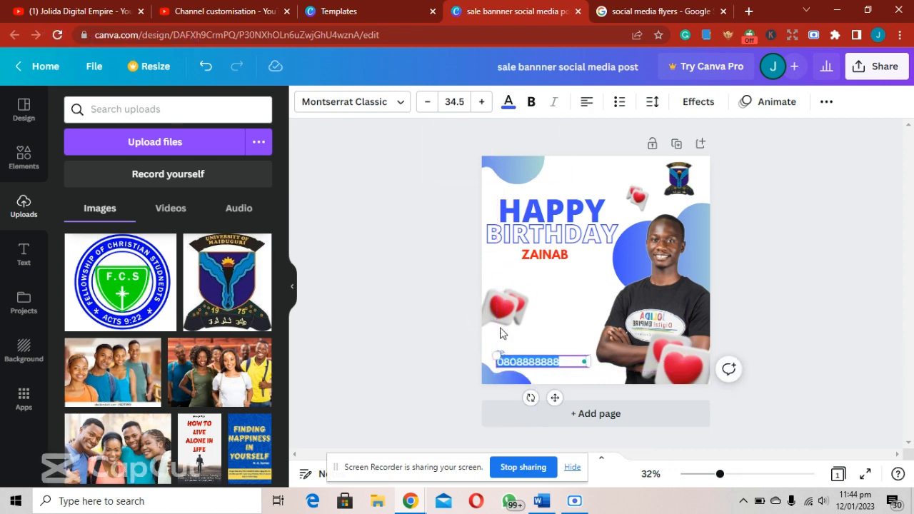
click(401, 103)
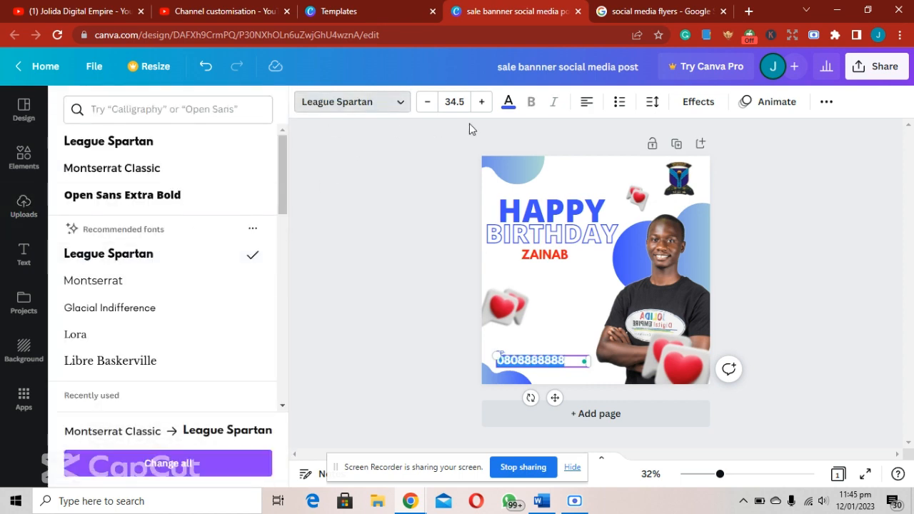
click(510, 105)
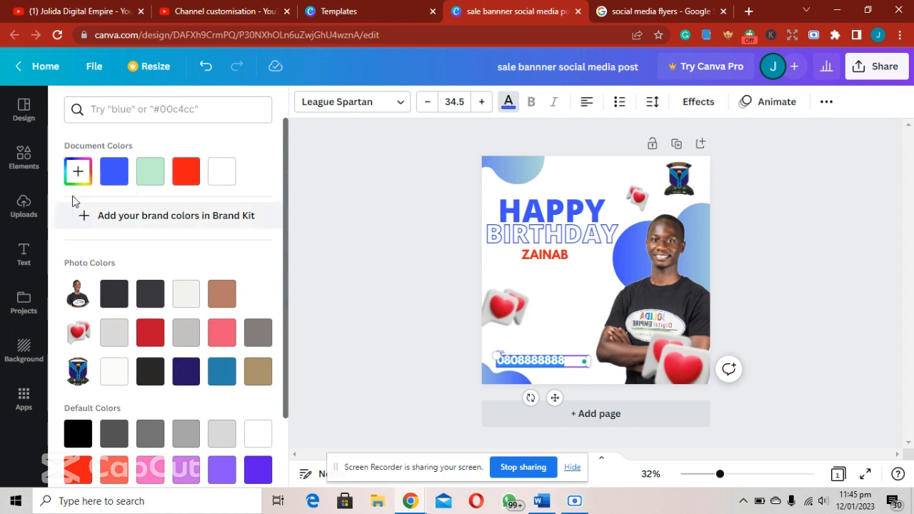
click(81, 180)
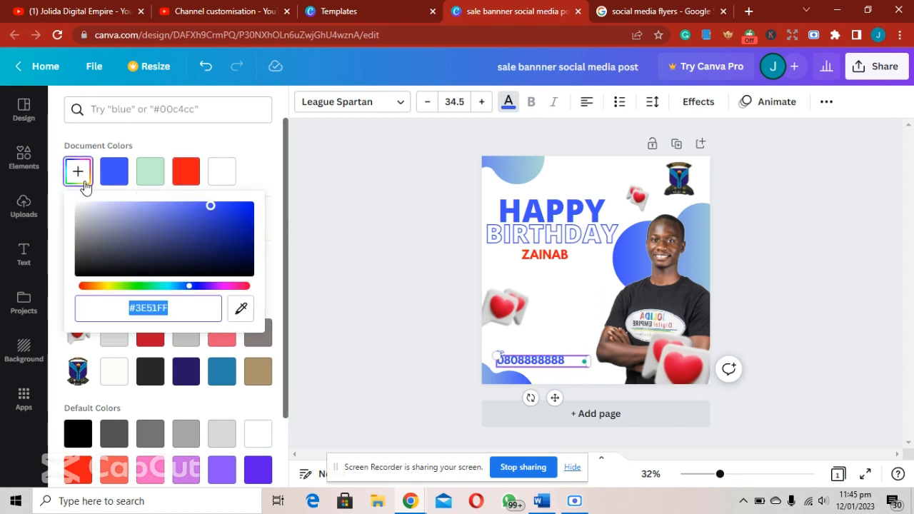
Try a custom teal, #29CDB9, as the phone number's text color
drag(211, 205, 174, 245)
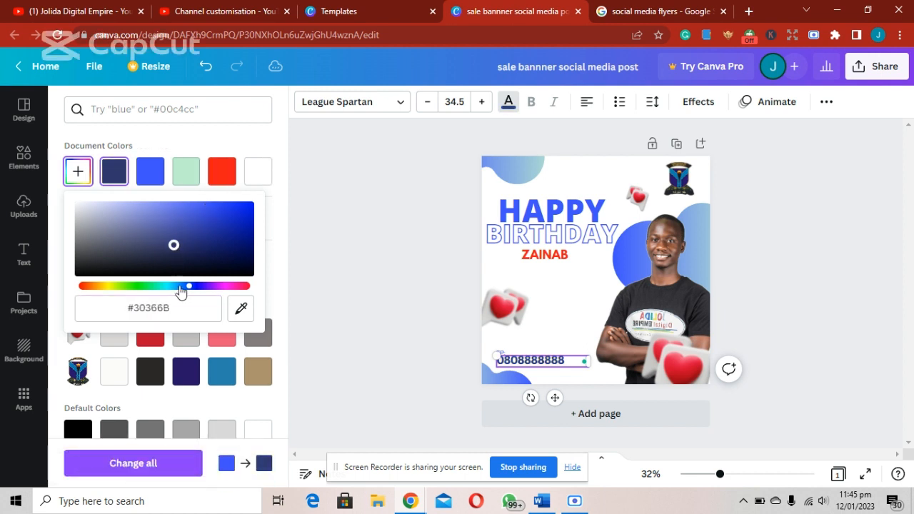
drag(192, 293, 163, 291)
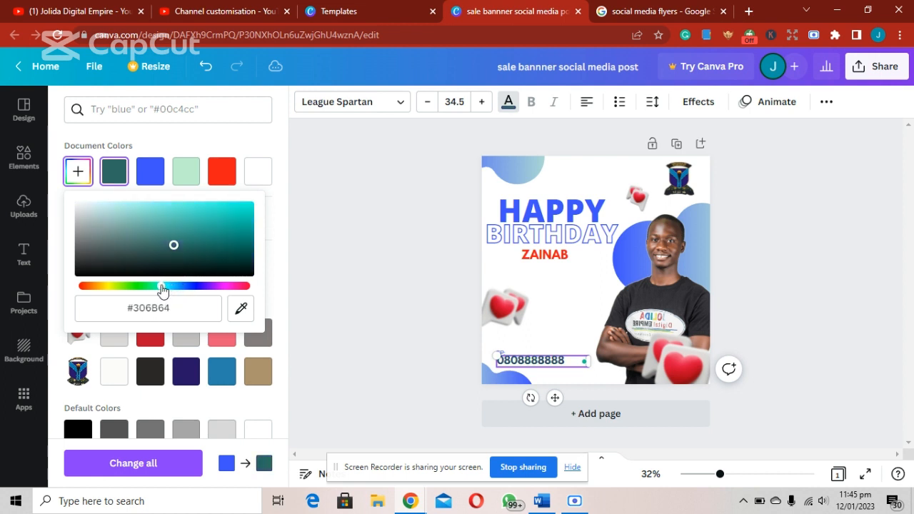
drag(174, 250, 220, 225)
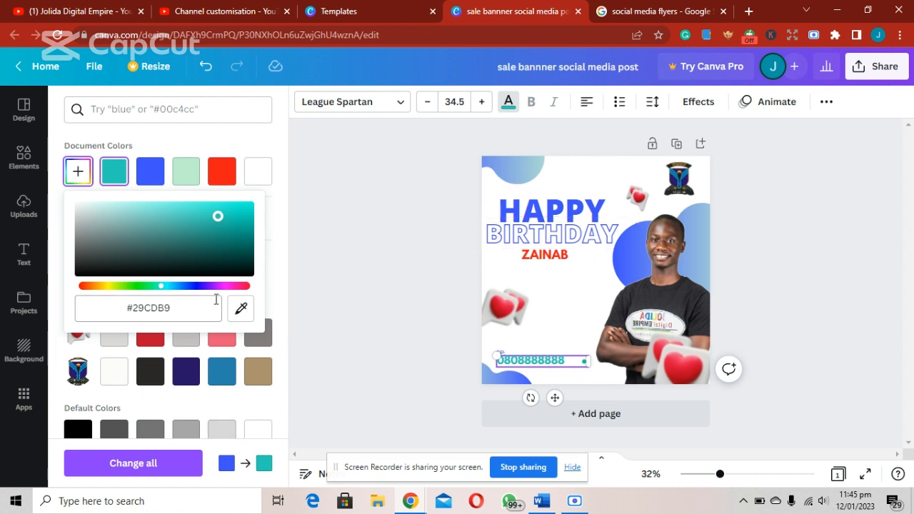
Color the phone number #4F66F9 by sampling the blue circle behind the man with the eyedropper
click(241, 309)
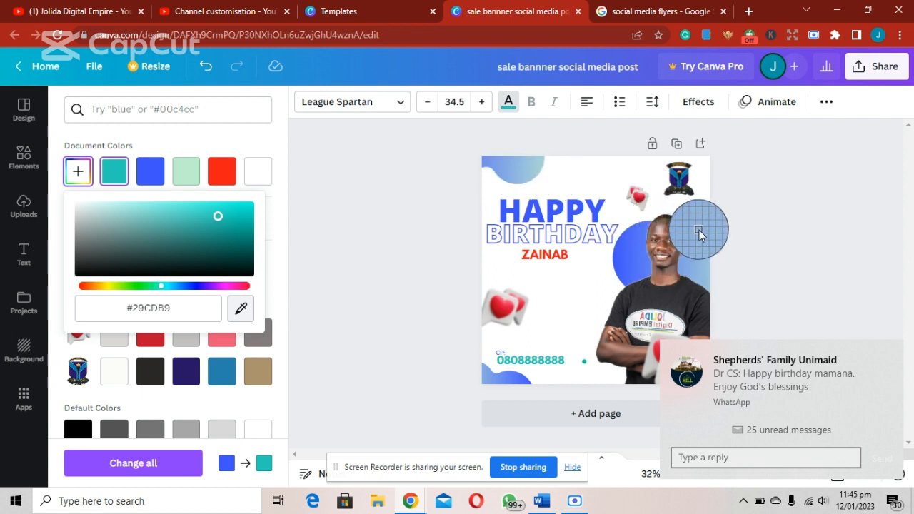
click(630, 250)
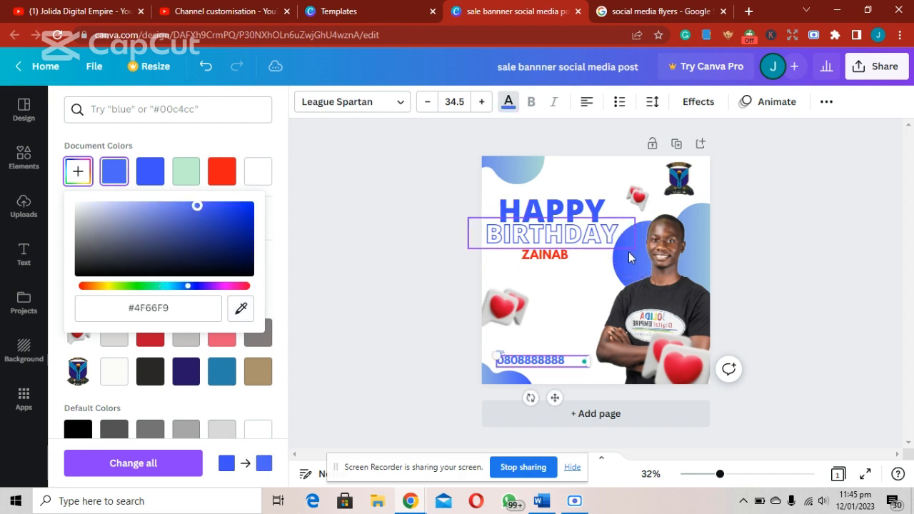
click(347, 344)
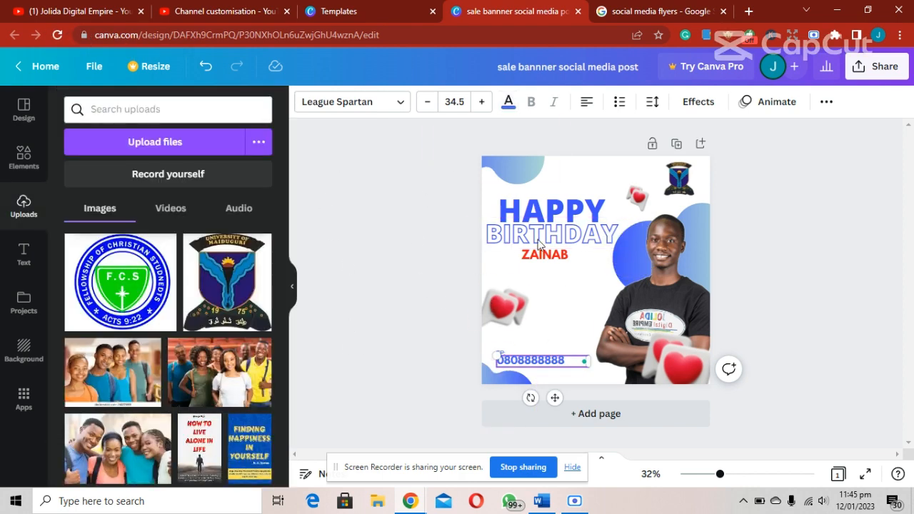
click(384, 289)
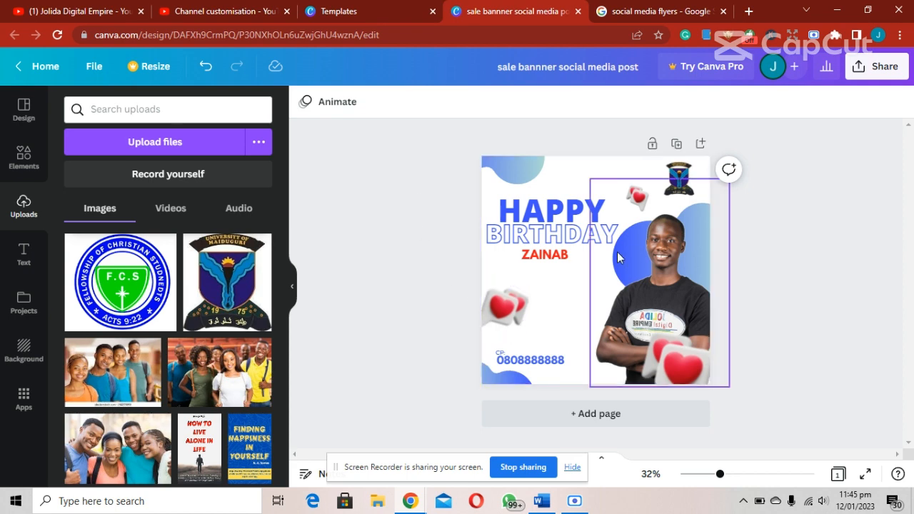
Rename the design to HAPPY BIRTHDAY followed by the celebrant's first name in capitals
click(591, 67)
key(BackSpace)
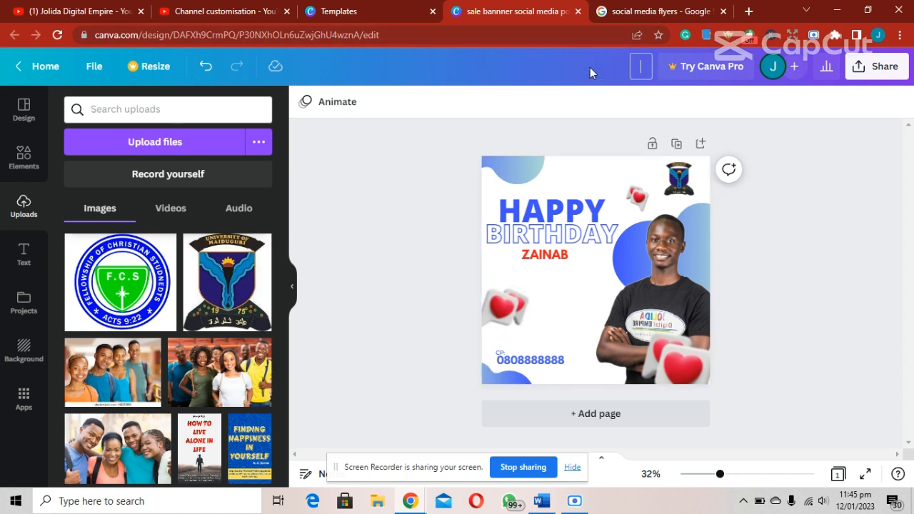
text(HAP)
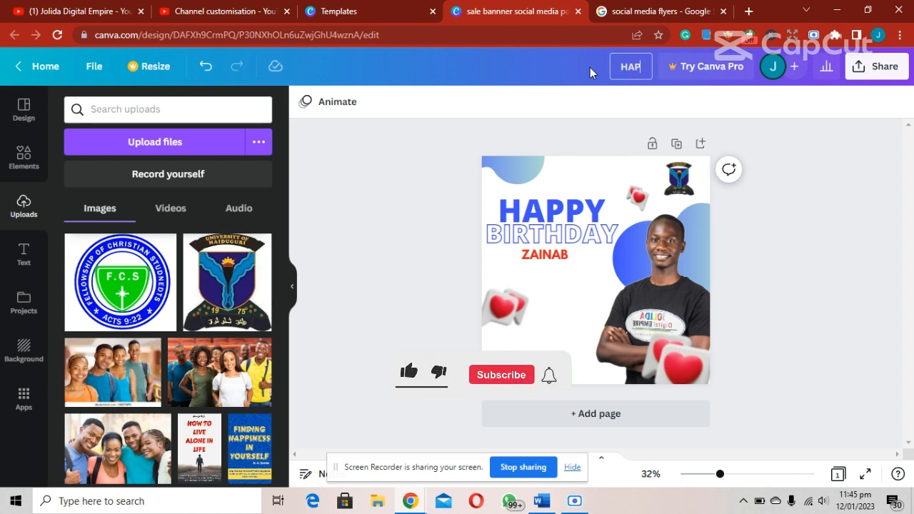
text(PY BIE)
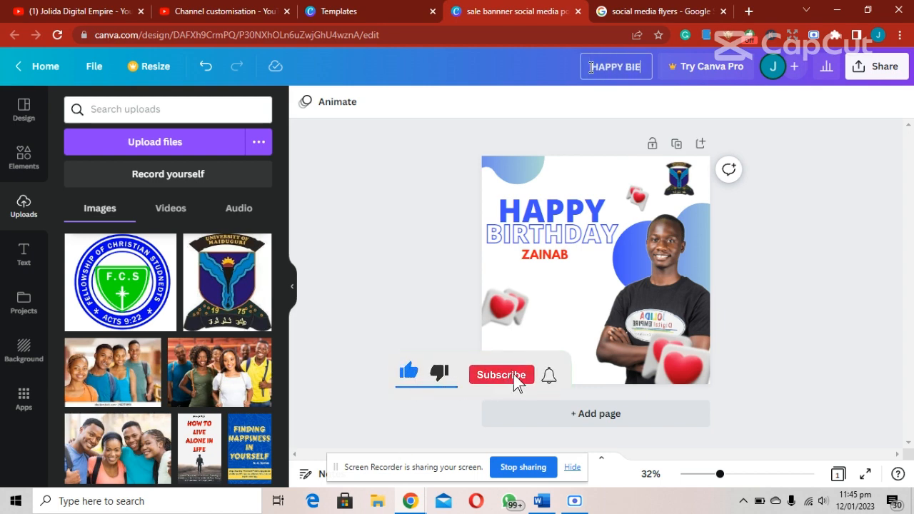
key(BackSpace)
text(RH)
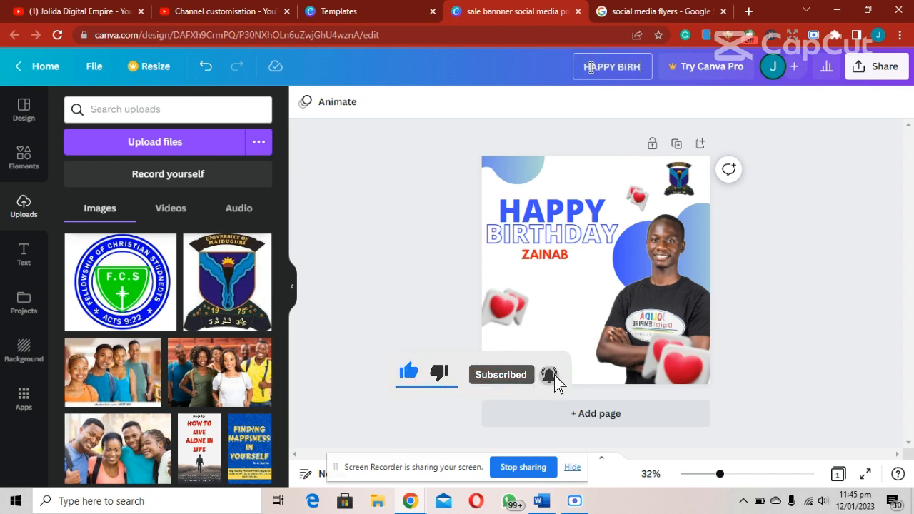
key(BackSpace)
text(THDAY)
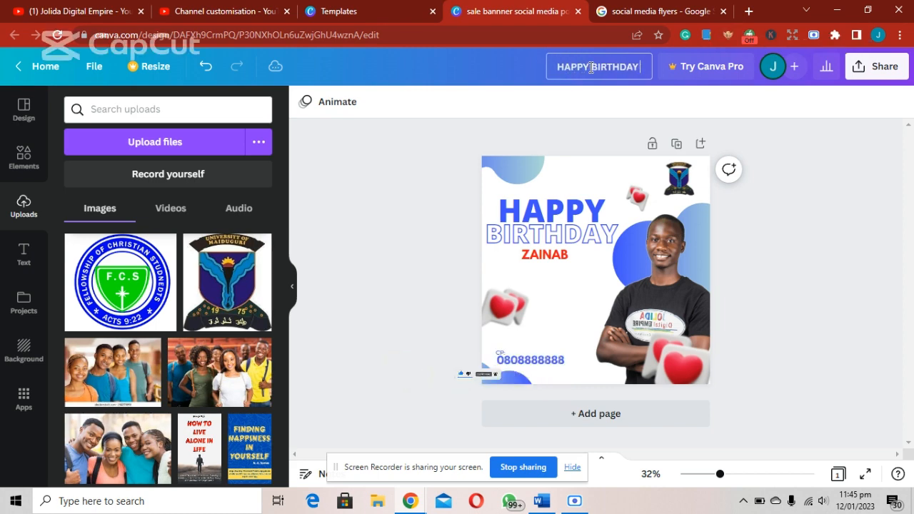
text( ZAIN)
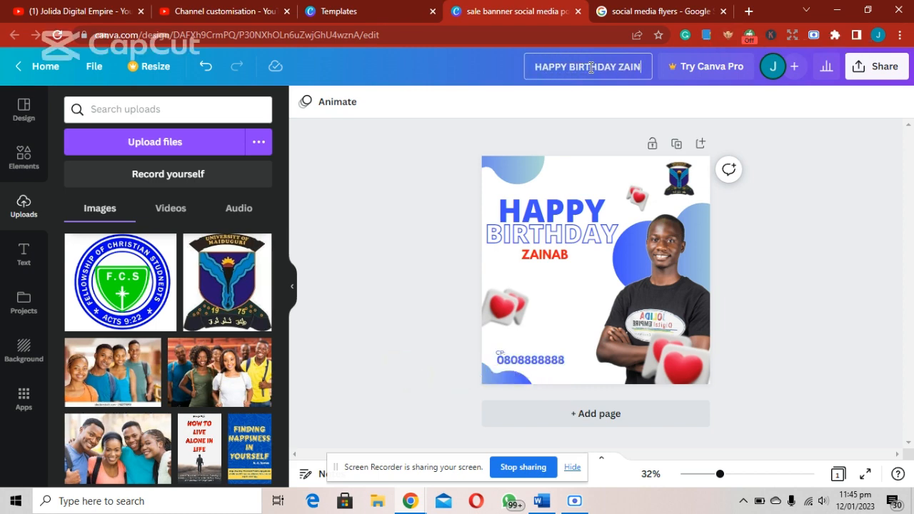
text(AB)
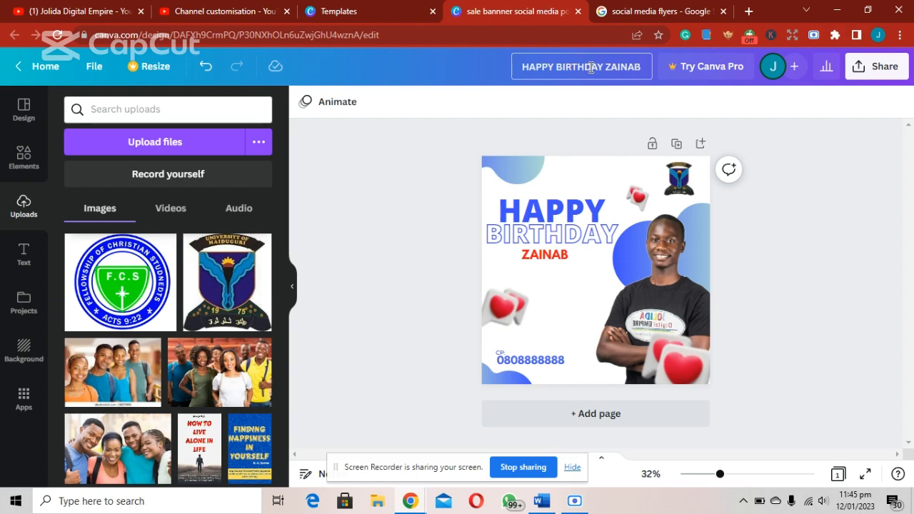